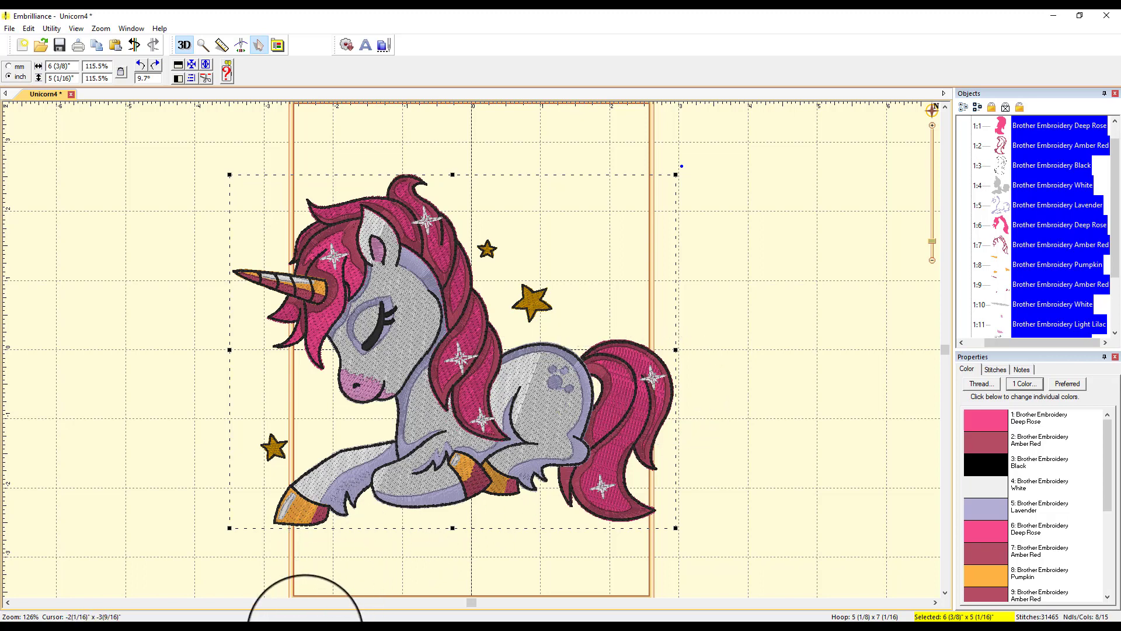
# - Switch to Chrome and view the Sleepy Unicorn product page and the Creative Fabrica Halloween offer page
pyautogui.moveTo(304, 626)
pyautogui.click(297, 601)
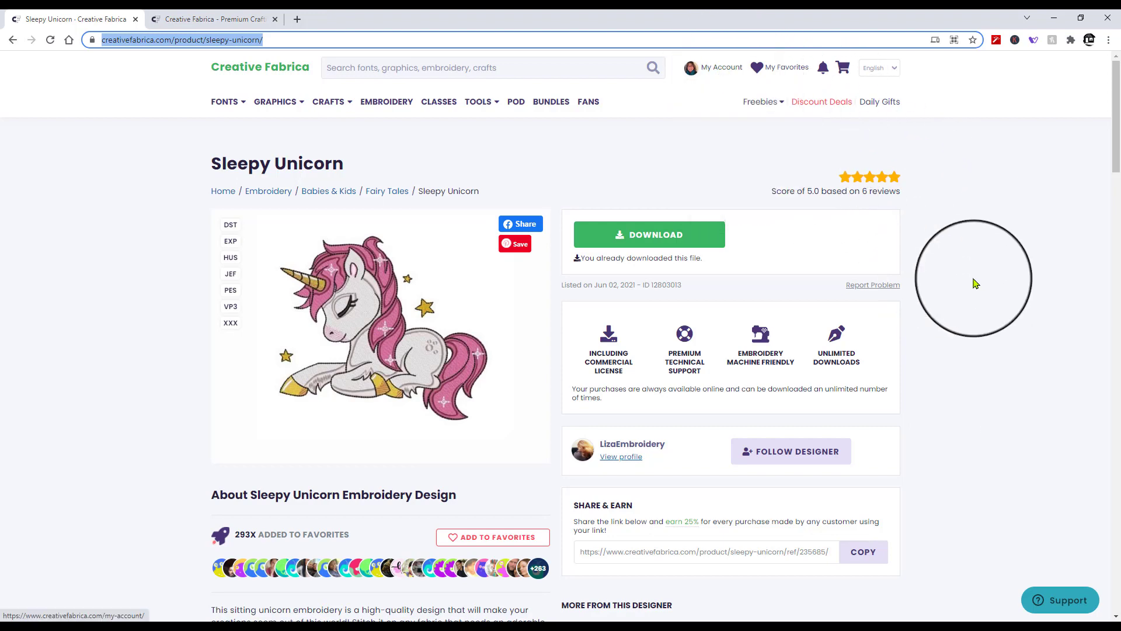
pyautogui.scroll(-1, 987, 297)
pyautogui.scroll(1, 988, 298)
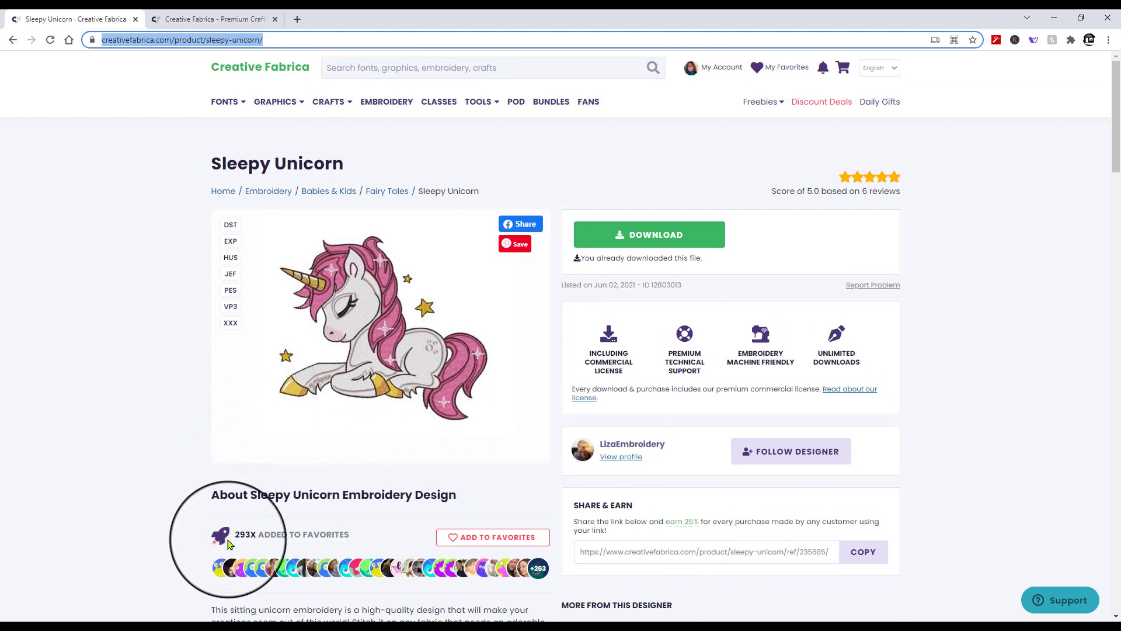
pyautogui.click(212, 19)
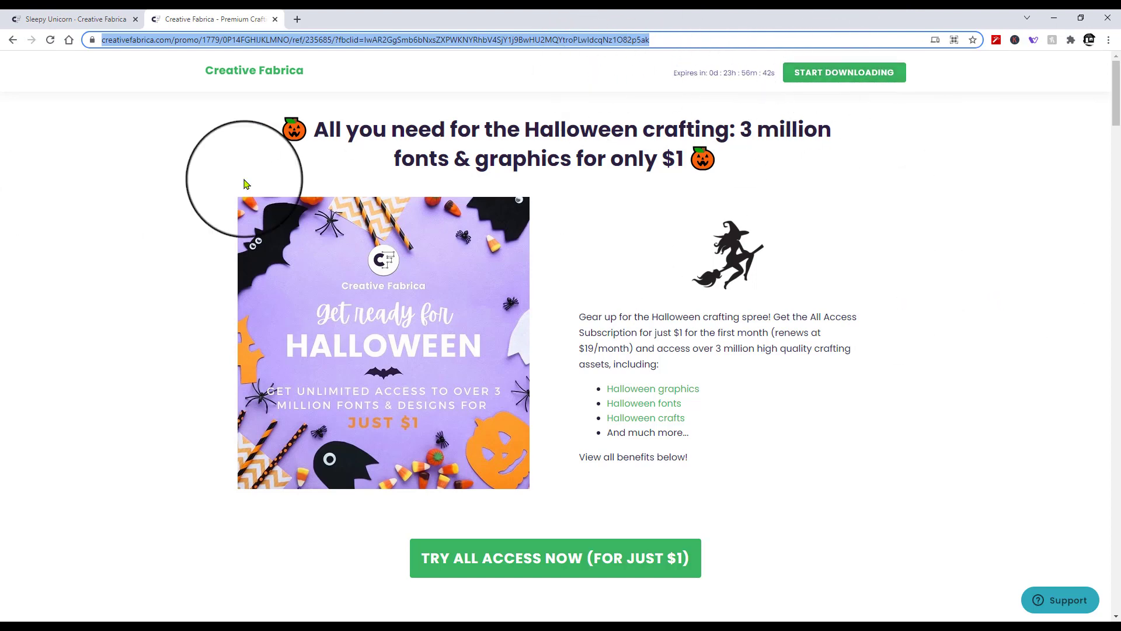
pyautogui.click(75, 19)
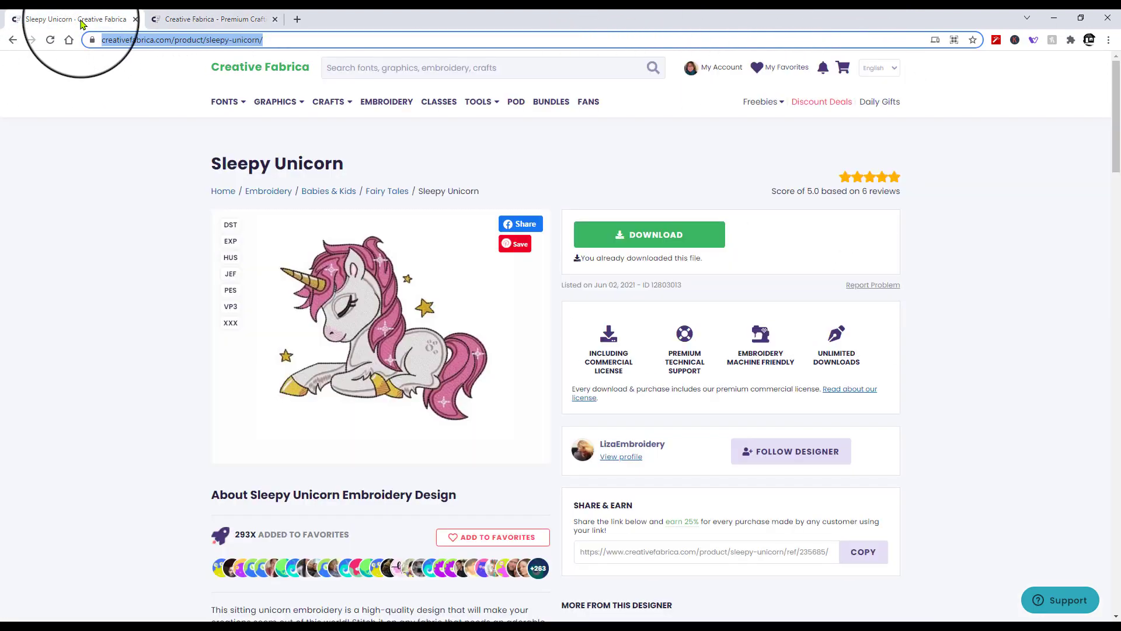
# - Open Creative Fabrica's Embroidery section and look through its popular designs, new designs and category list
pyautogui.click(389, 103)
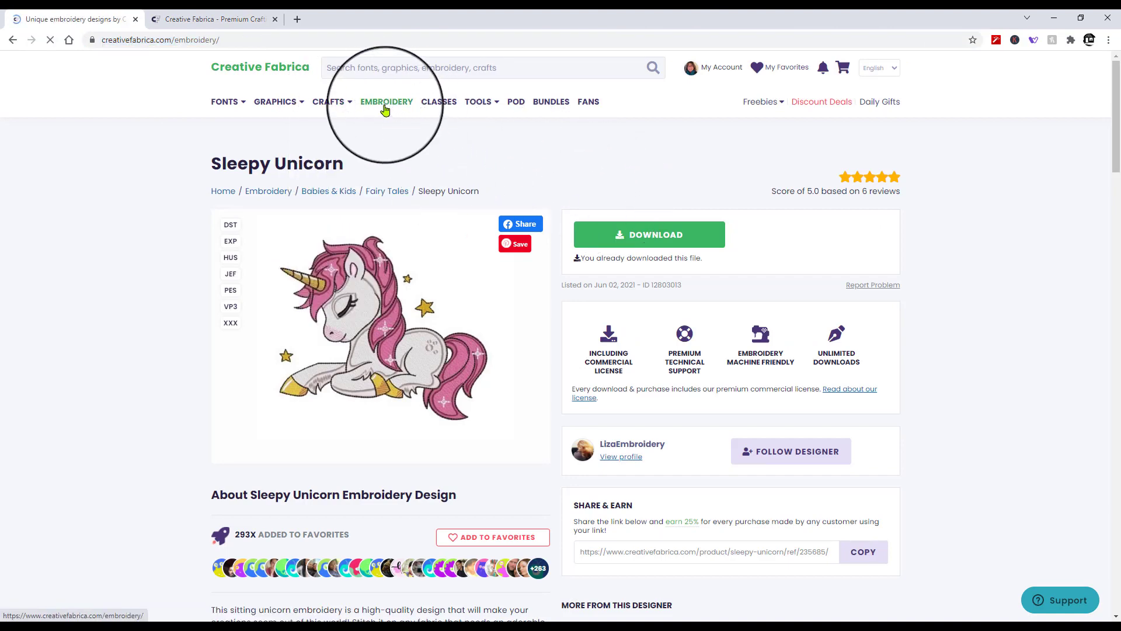
pyautogui.scroll(-2, 952, 285)
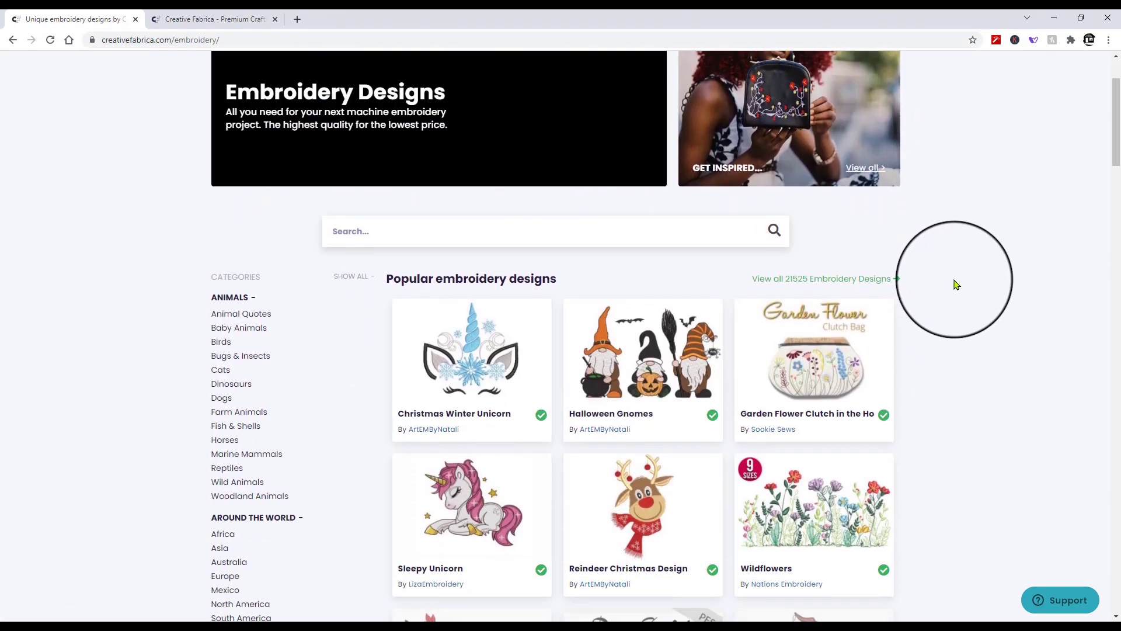
pyautogui.scroll(-3, 956, 284)
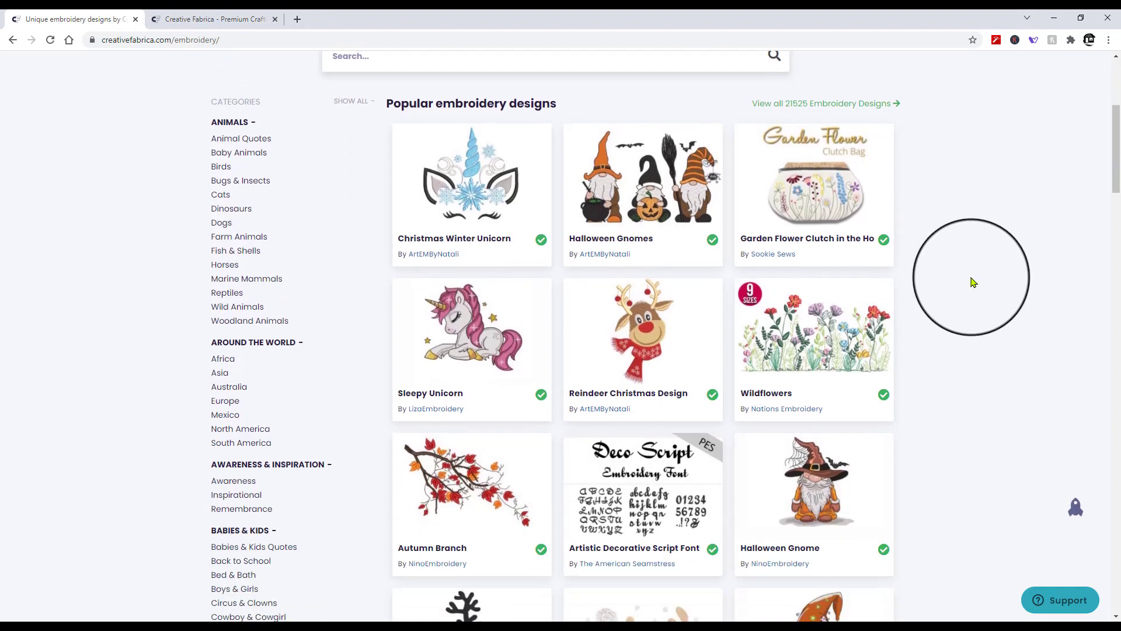
pyautogui.scroll(-2, 971, 280)
pyautogui.scroll(-3, 830, 365)
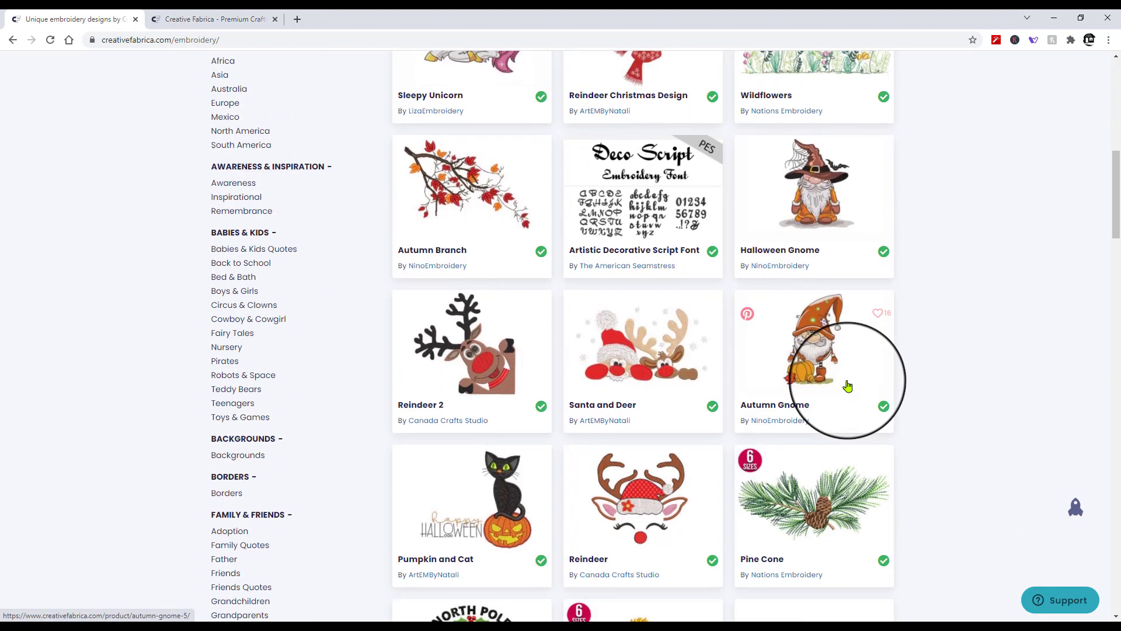
pyautogui.scroll(-12, 971, 370)
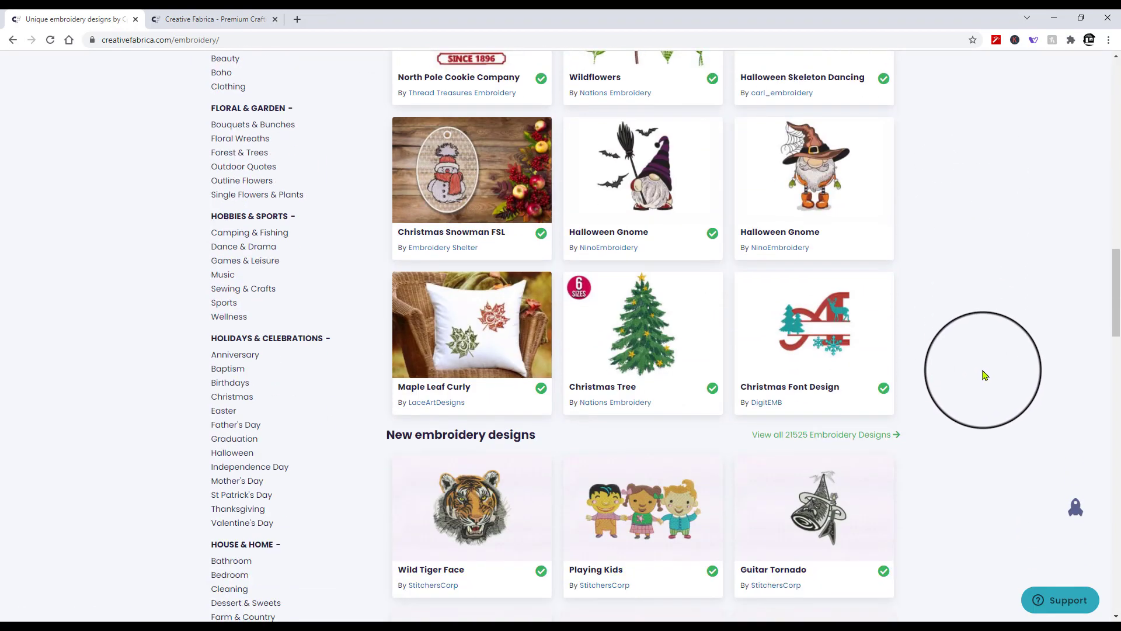
pyautogui.scroll(-12, 984, 374)
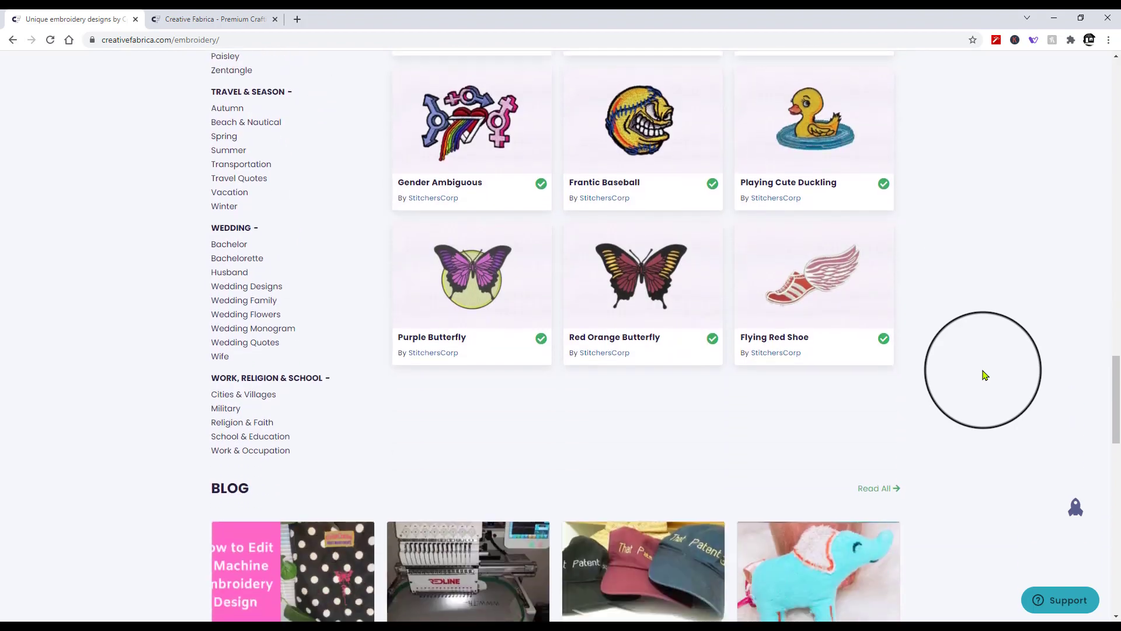
pyautogui.scroll(20, 983, 377)
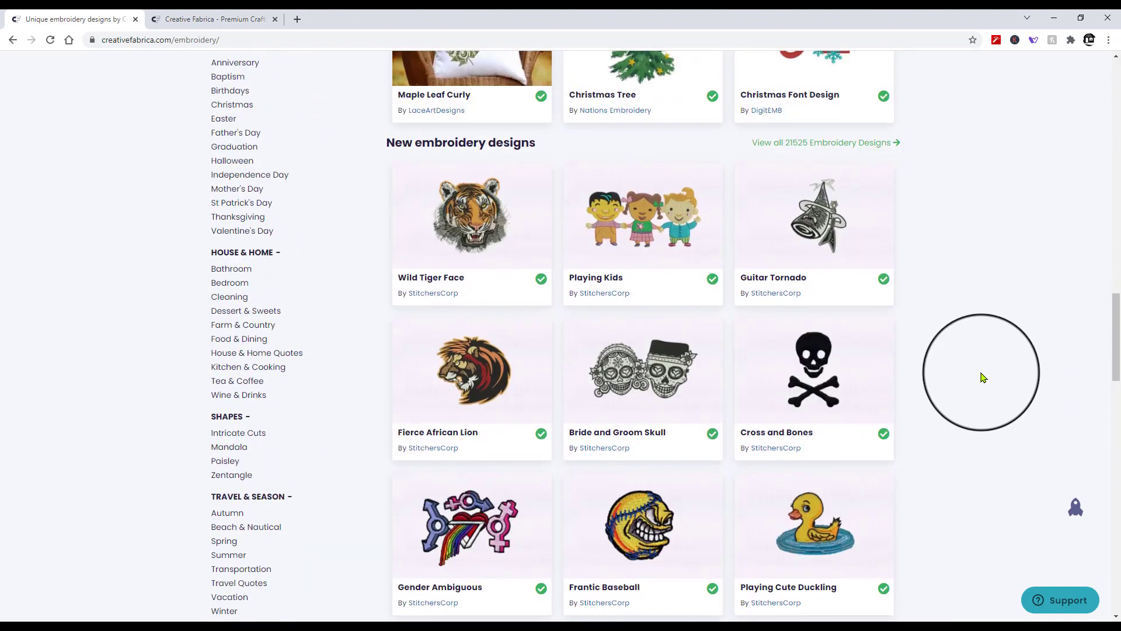
pyautogui.scroll(8, 409, 339)
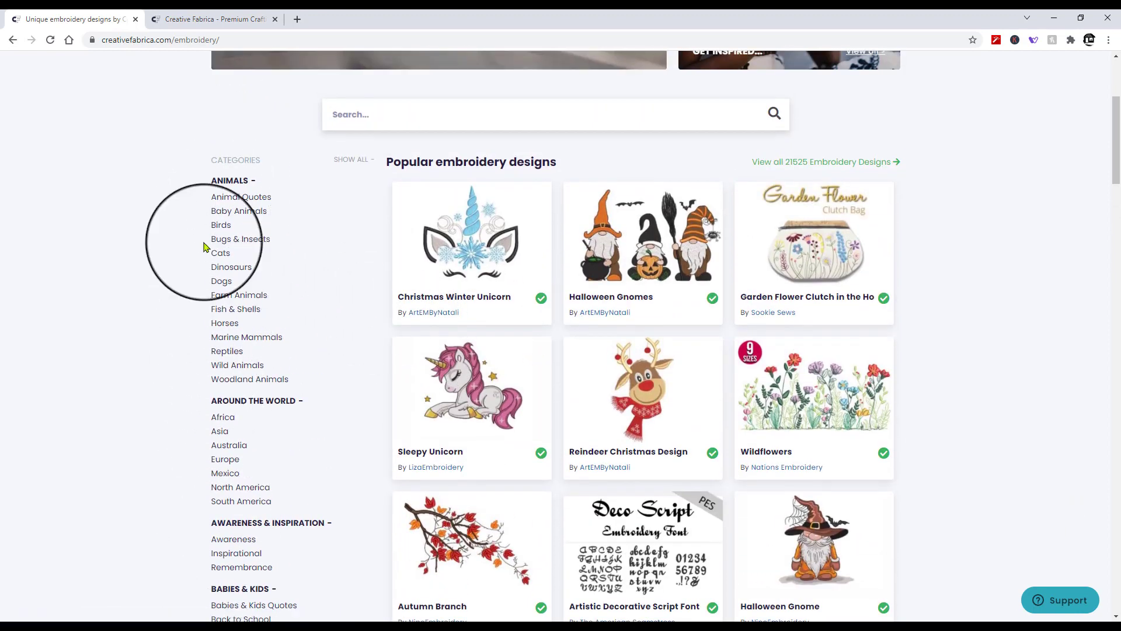
# - Open the Marine Mammals embroidery category and view the Gentoo Penguin in the Hoop Keyfob design
pyautogui.scroll(-1, 298, 332)
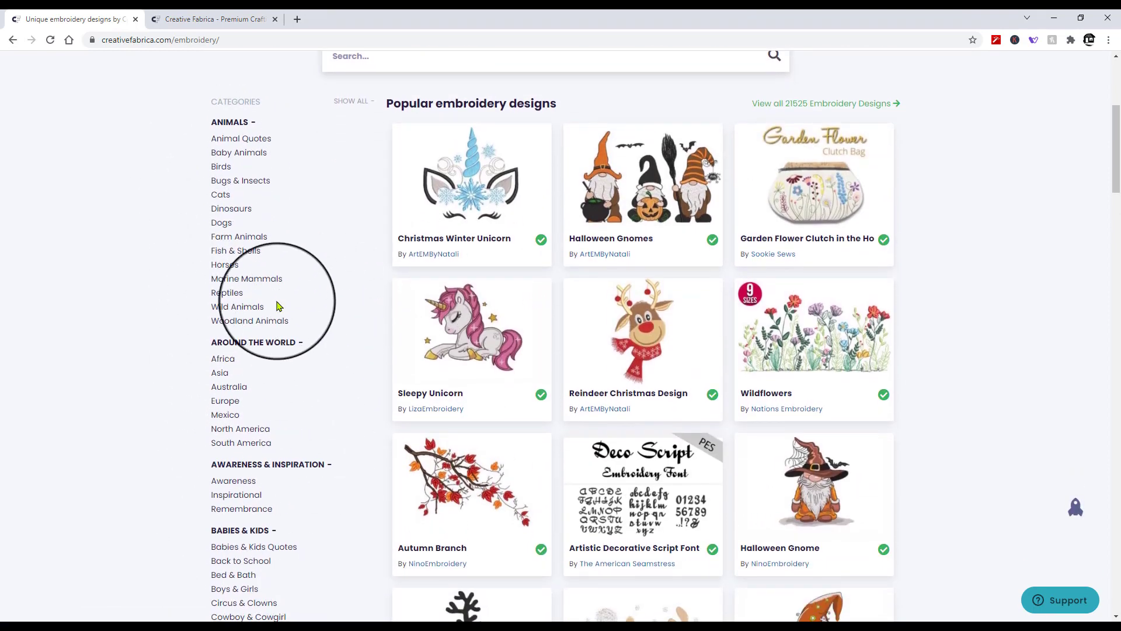
pyautogui.click(262, 281)
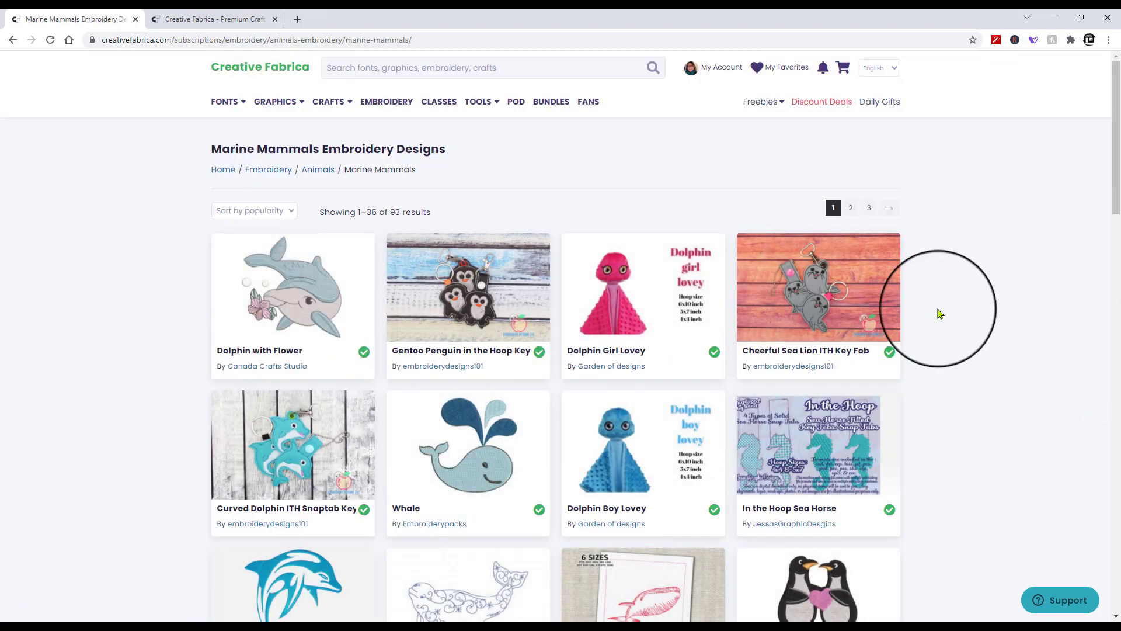
pyautogui.click(893, 318)
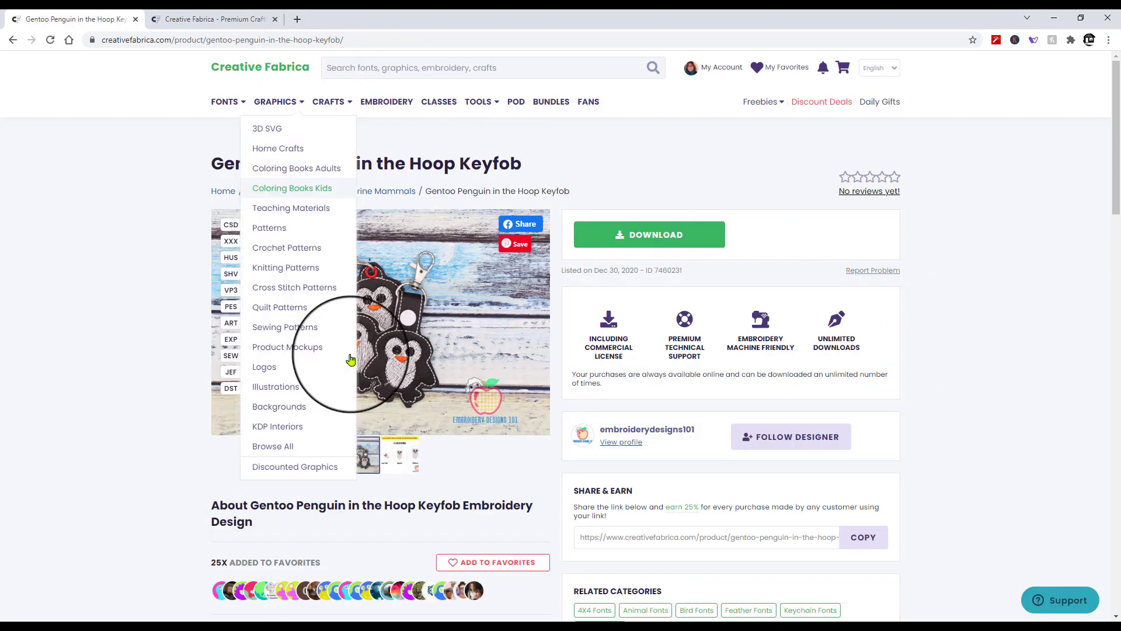
# - Switch back to the Unicorn4 design in Embrilliance and try to fit the unicorn within the portrait hoop by repositioning it
pyautogui.moveTo(370, 627)
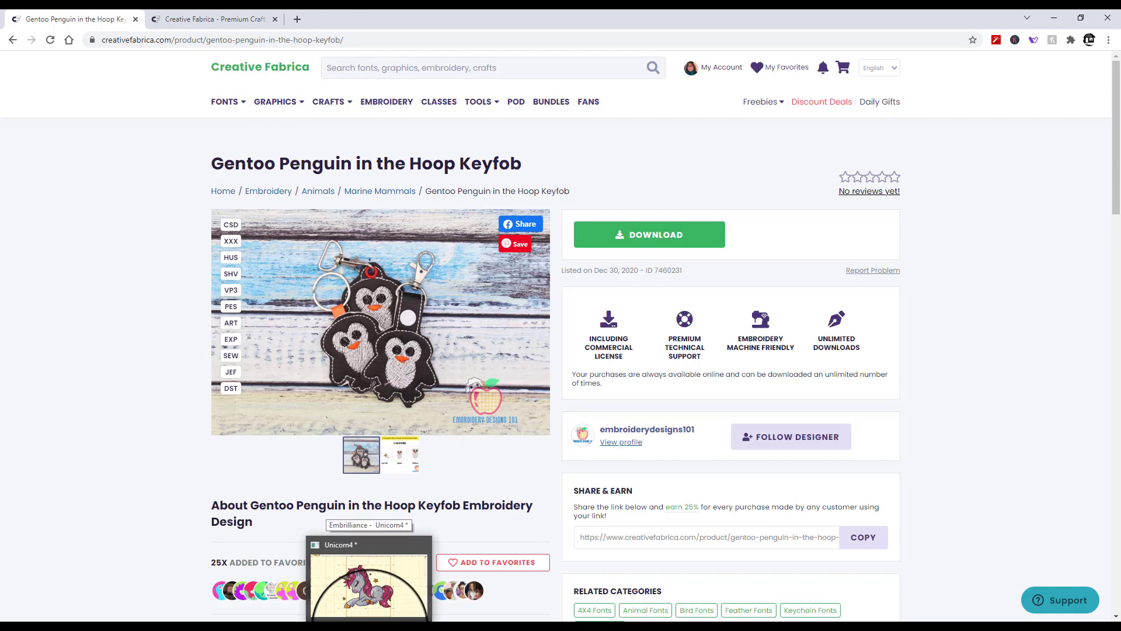
pyautogui.click(370, 626)
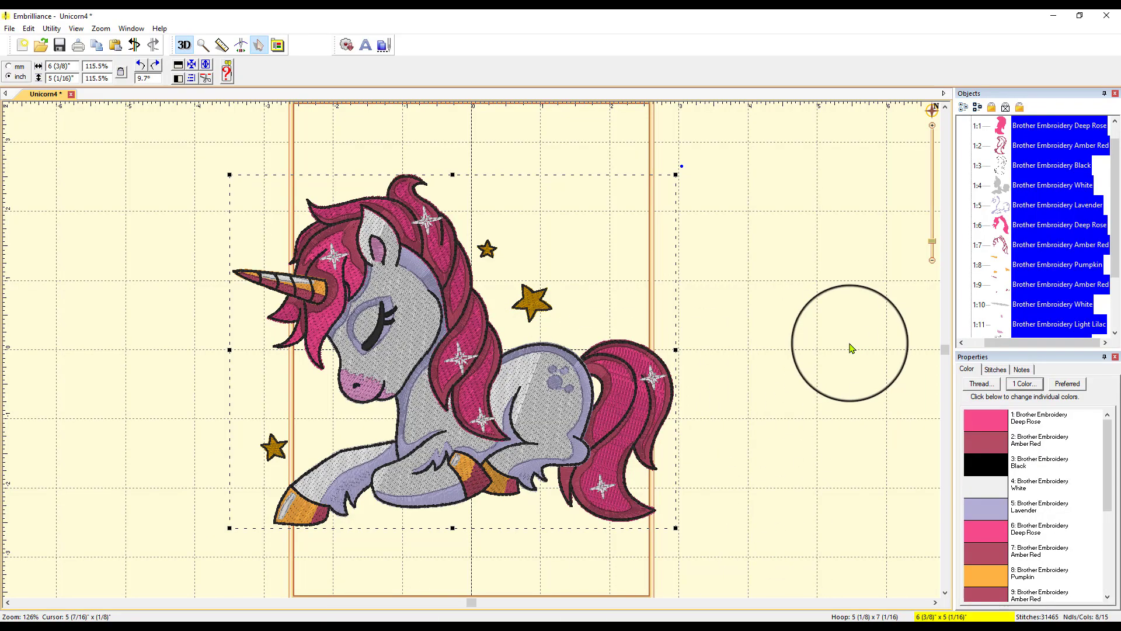
pyautogui.click(850, 348)
pyautogui.moveTo(422, 380); pyautogui.dragTo(482, 364)
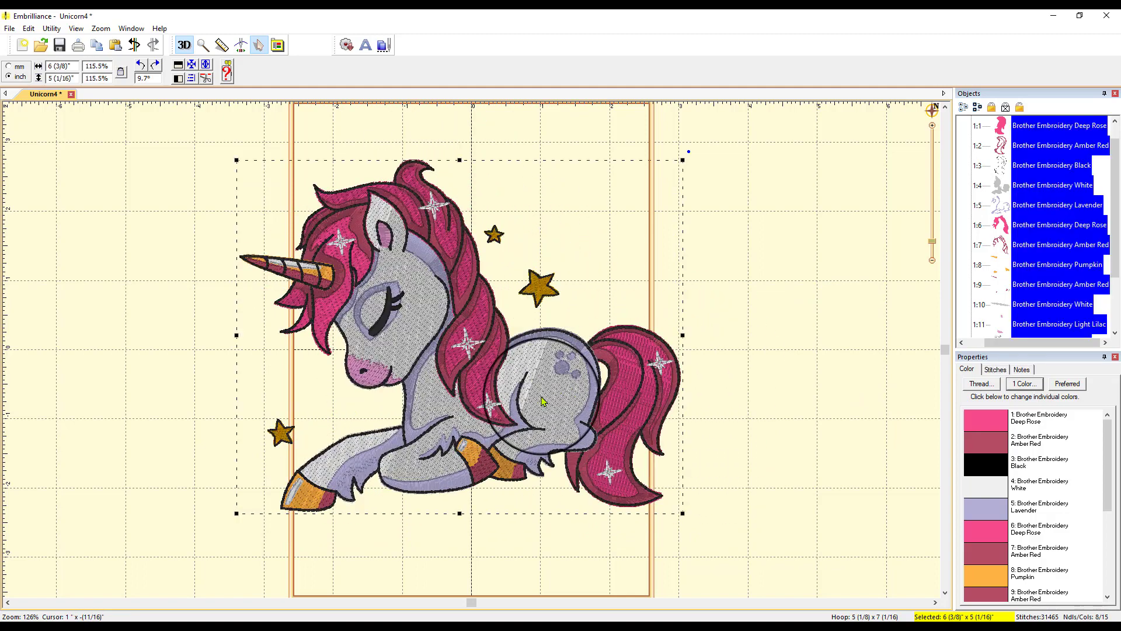
pyautogui.moveTo(542, 402); pyautogui.dragTo(547, 403)
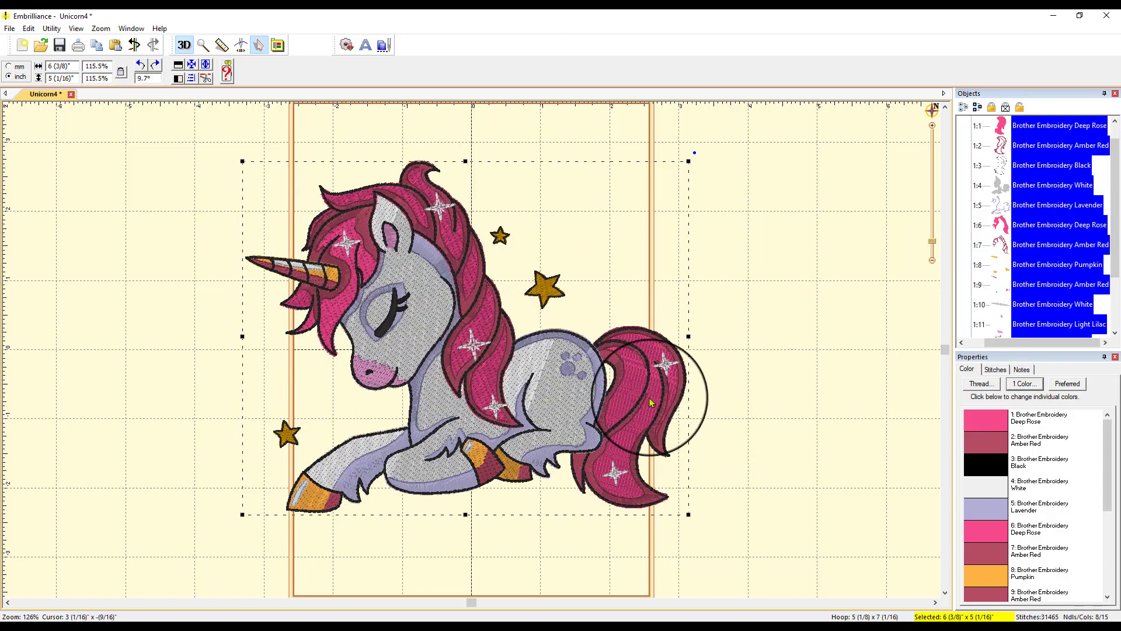
pyautogui.moveTo(617, 393); pyautogui.dragTo(611, 385)
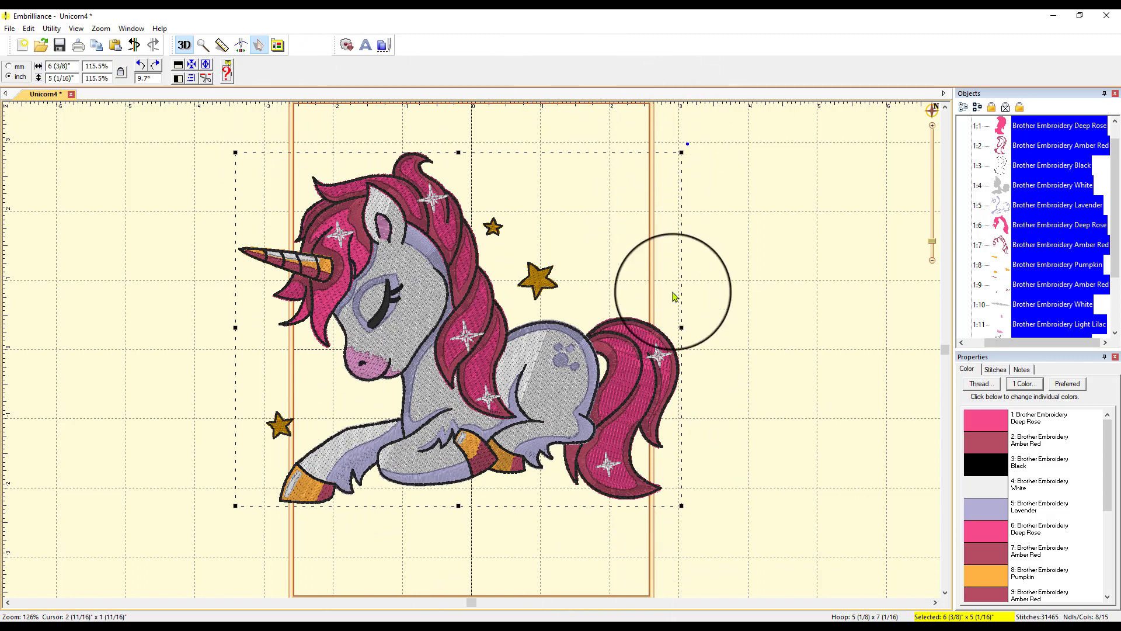
# - Rotate the hoop to landscape orientation and center the whole unicorn design in it
pyautogui.click(841, 617)
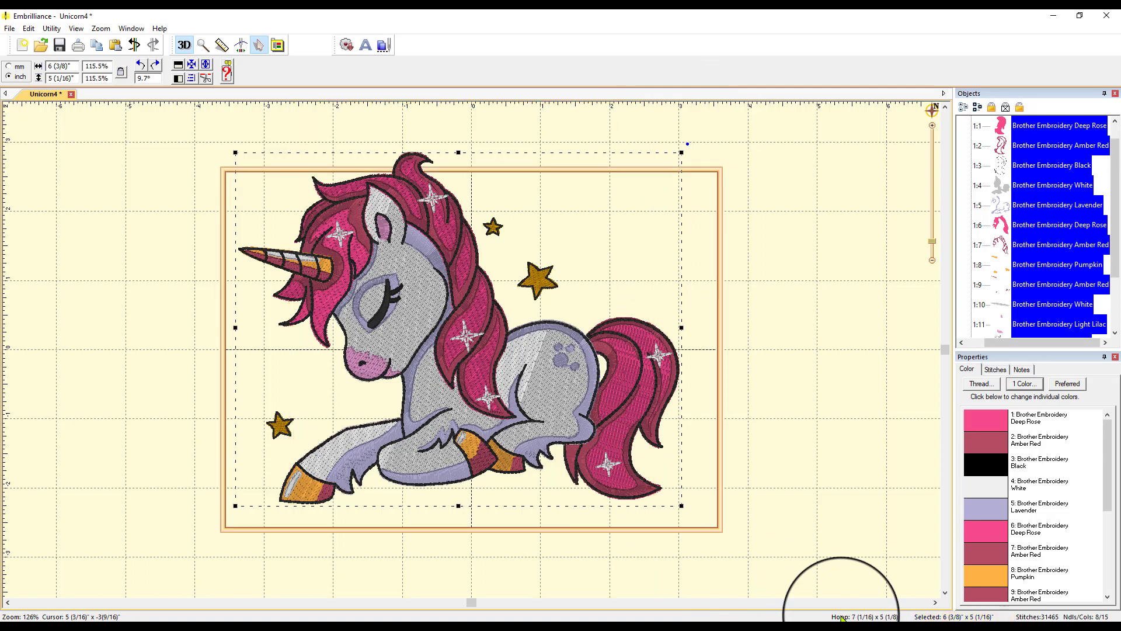
pyautogui.moveTo(440, 286); pyautogui.dragTo(427, 308)
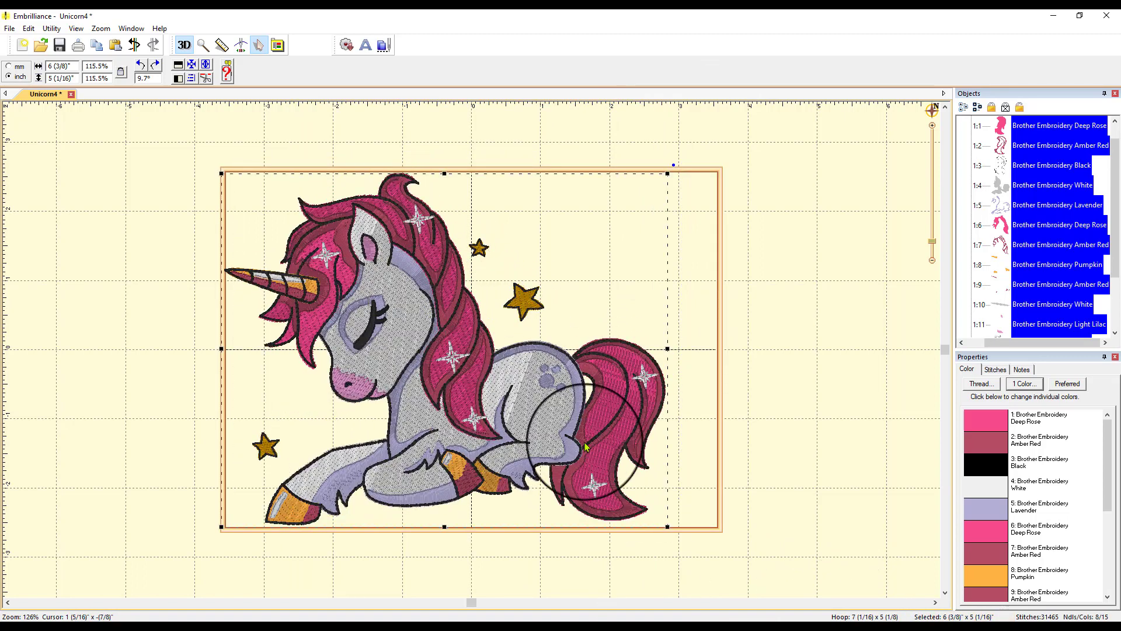
pyautogui.moveTo(572, 454); pyautogui.dragTo(584, 456)
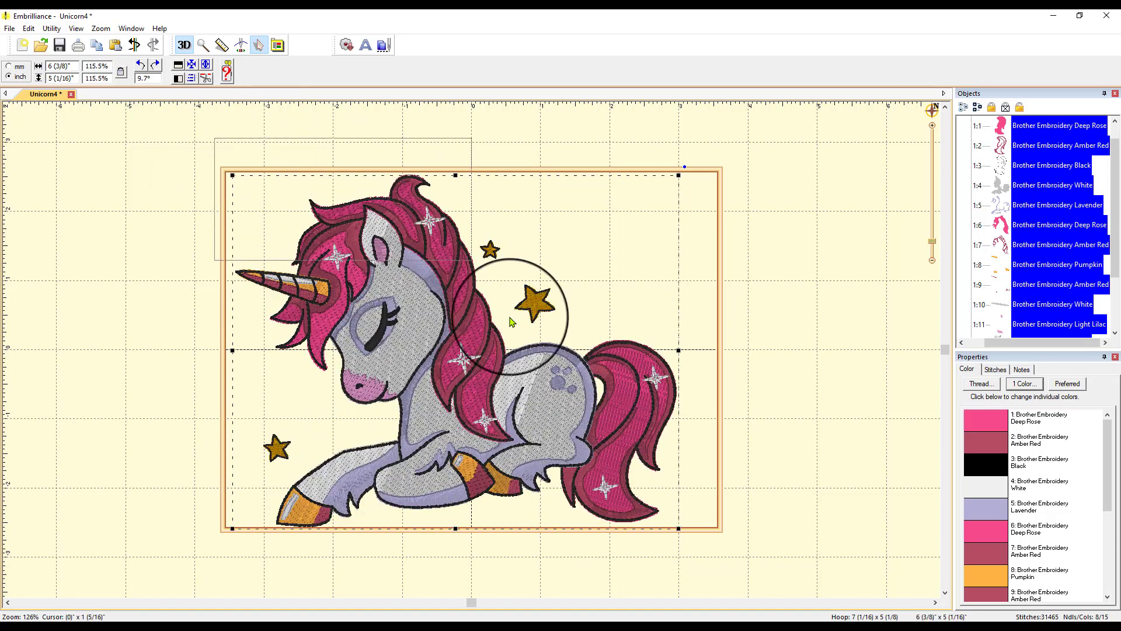
pyautogui.click(192, 68)
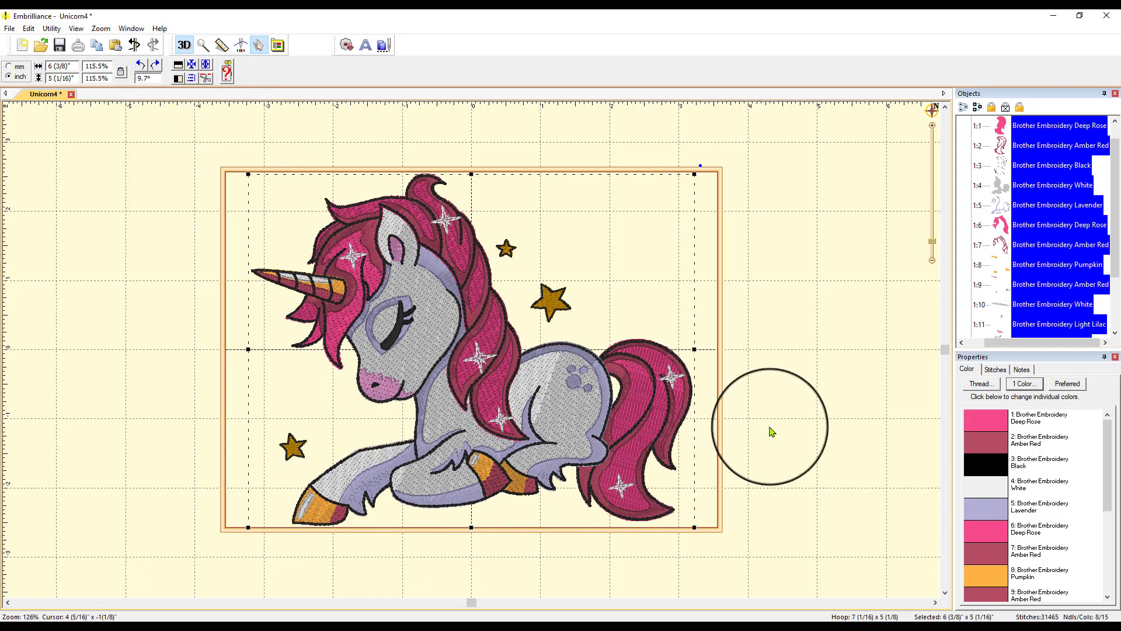
# - Select only the Light Lilac object 1:11 and zoom the view to that selection
pyautogui.click(845, 322)
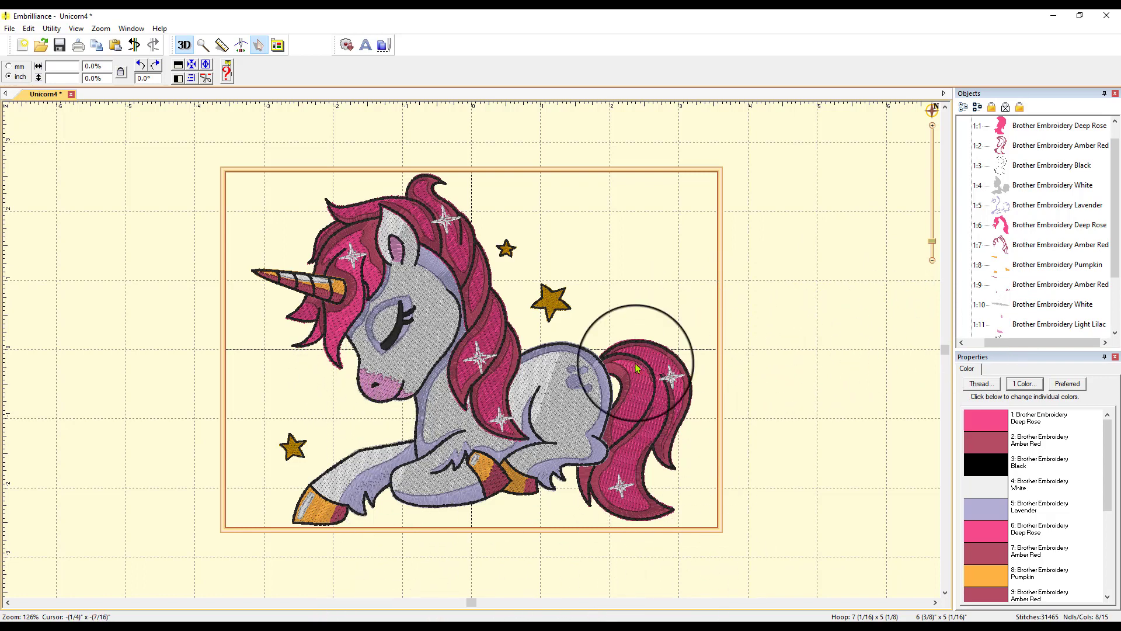
pyautogui.scroll(-2, 1043, 284)
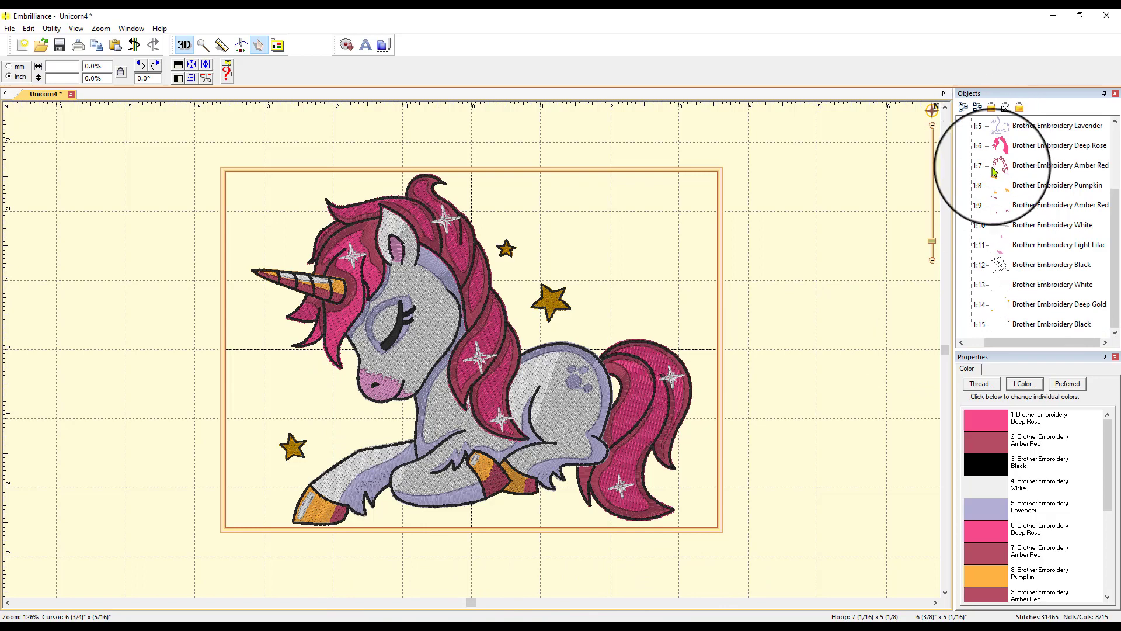
pyautogui.click(1054, 246)
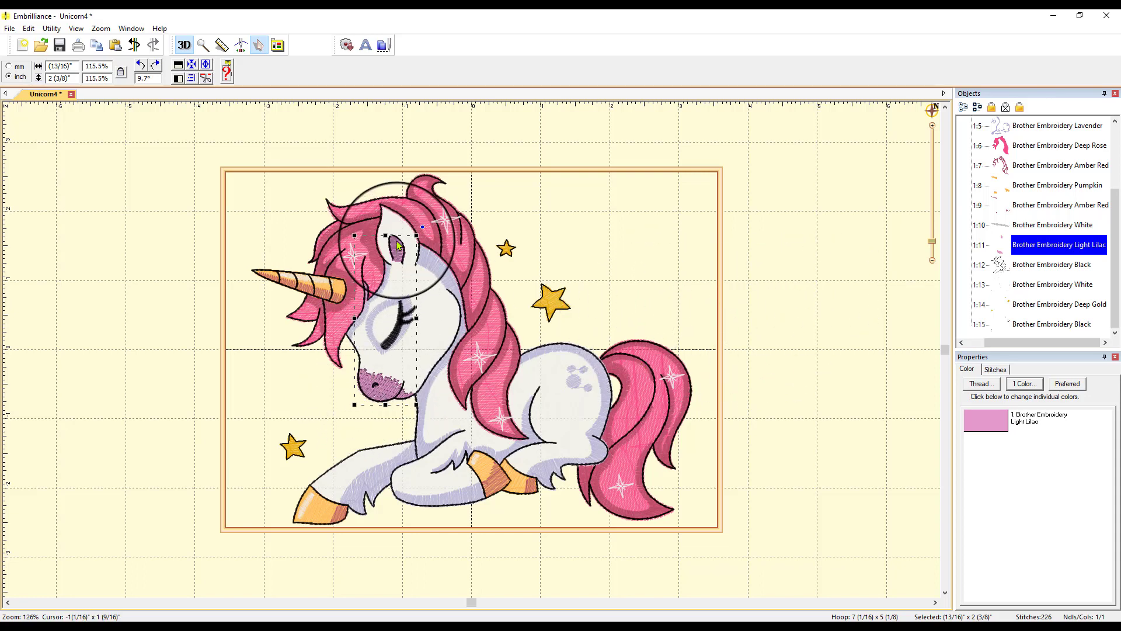
pyautogui.click(932, 111)
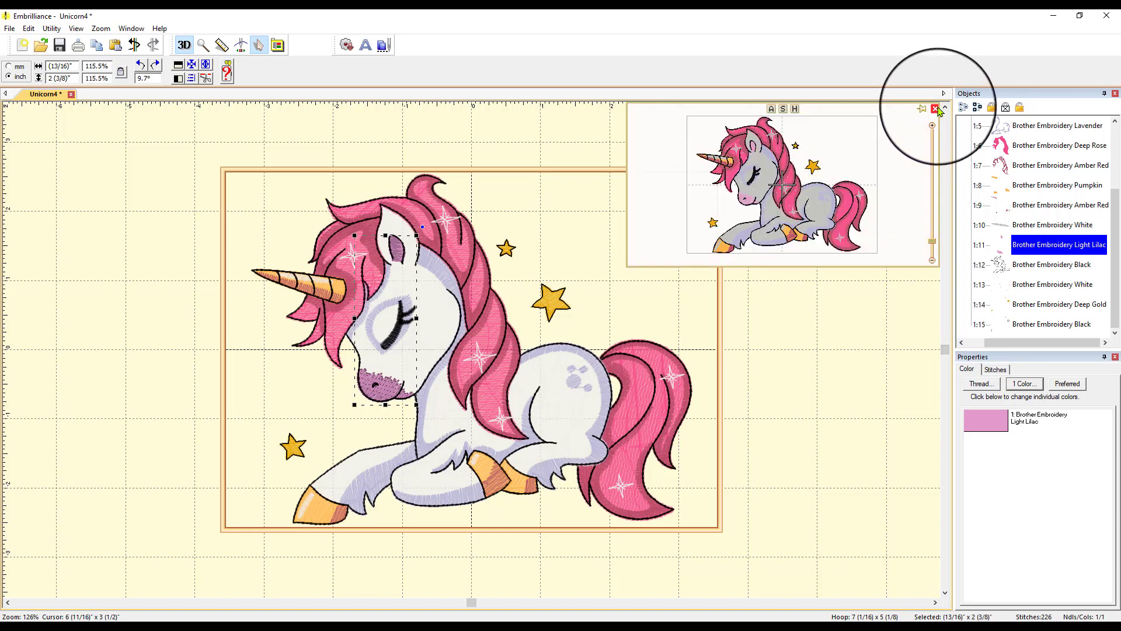
pyautogui.click(782, 109)
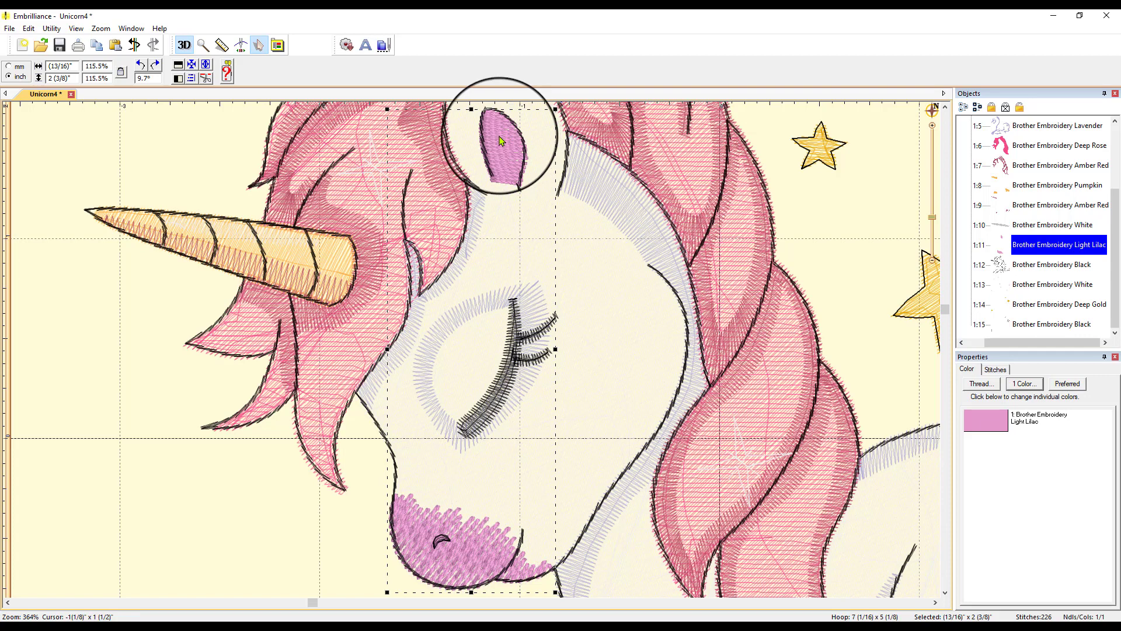
# - Fit the view to the whole unicorn design, followed by a fit to the hoop
pyautogui.click(932, 109)
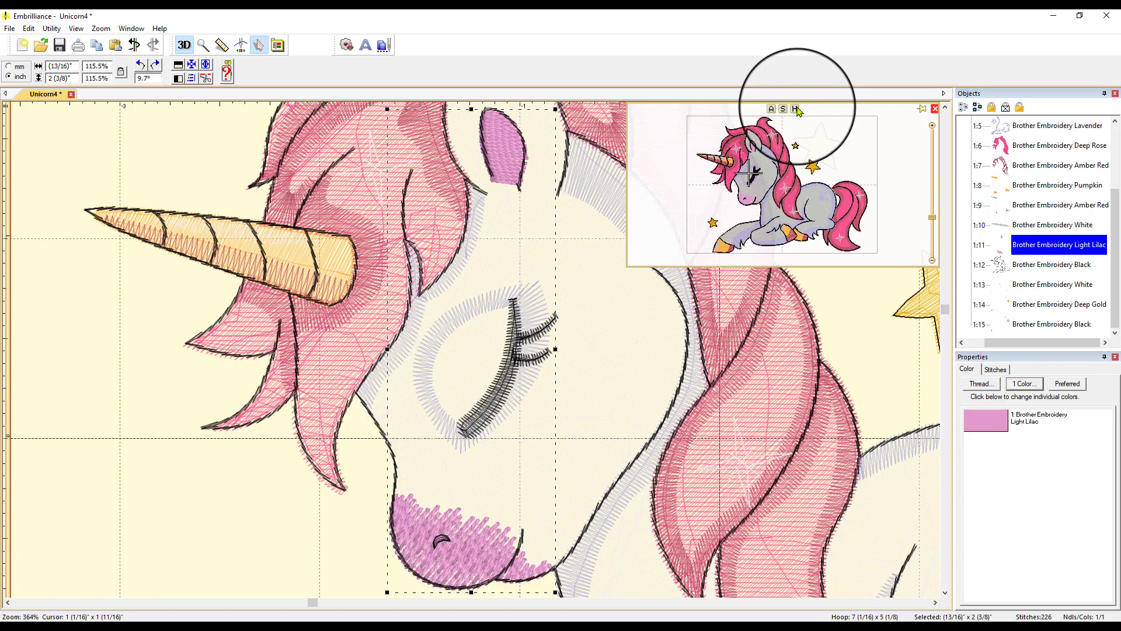
pyautogui.click(772, 109)
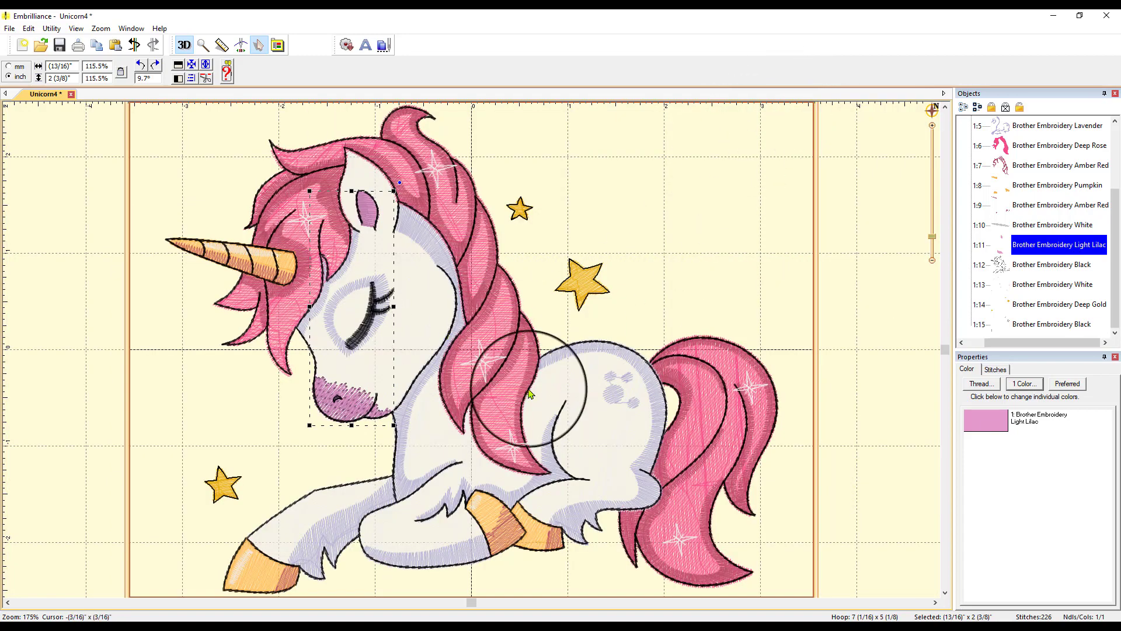
pyautogui.click(933, 109)
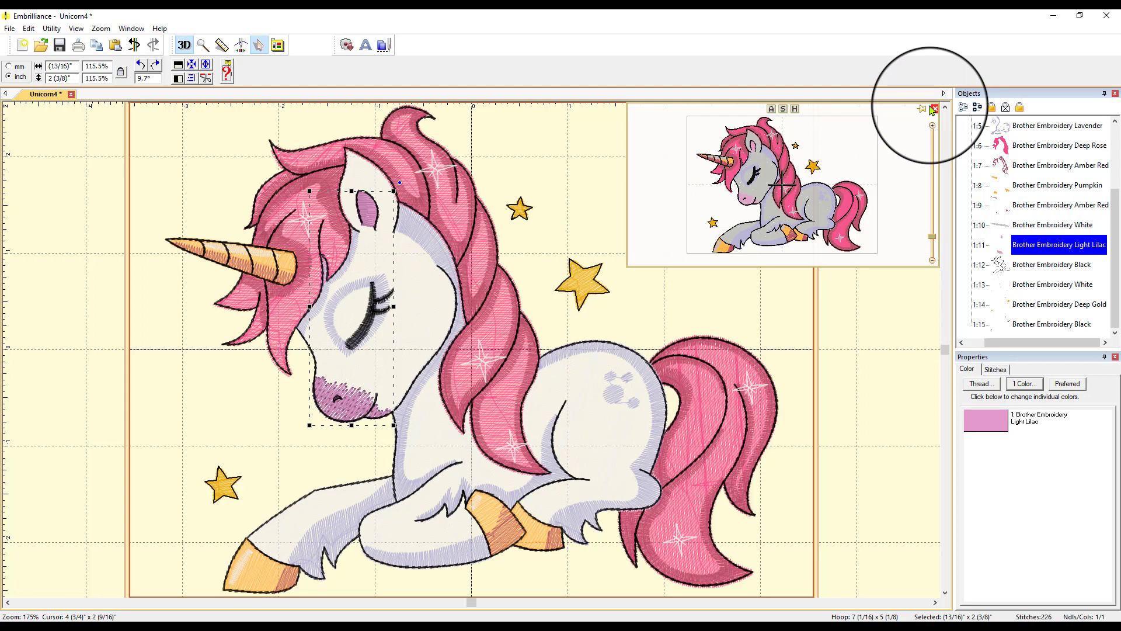
pyautogui.click(795, 109)
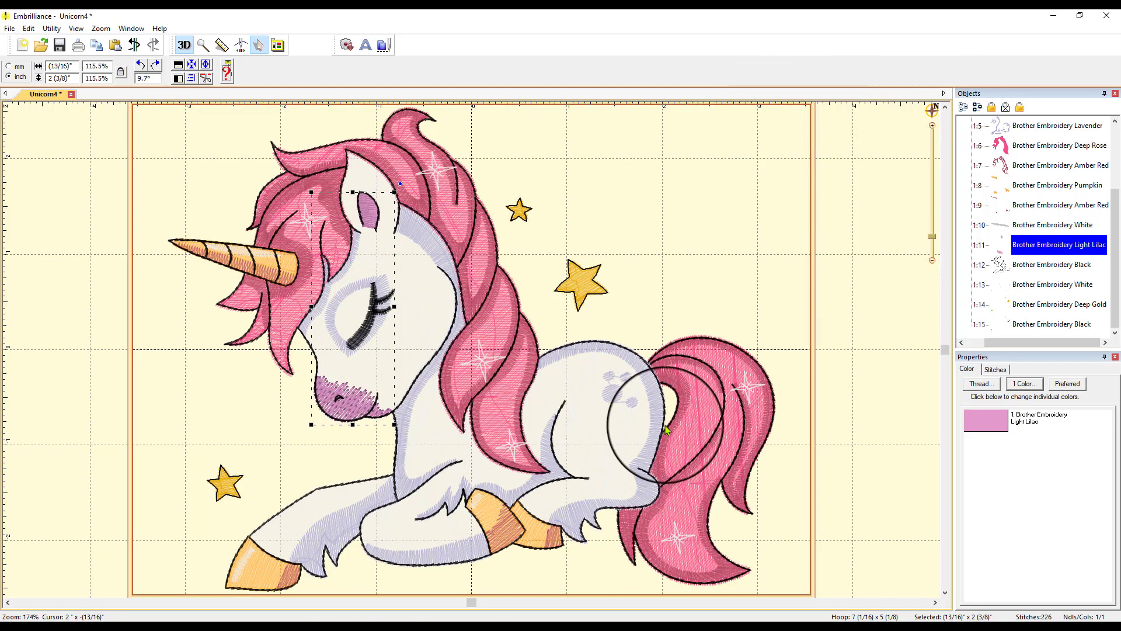
# - Pan the enlarged view across the unicorn's horn, tail and the hoop's upper corner using the navigator overview
pyautogui.click(932, 111)
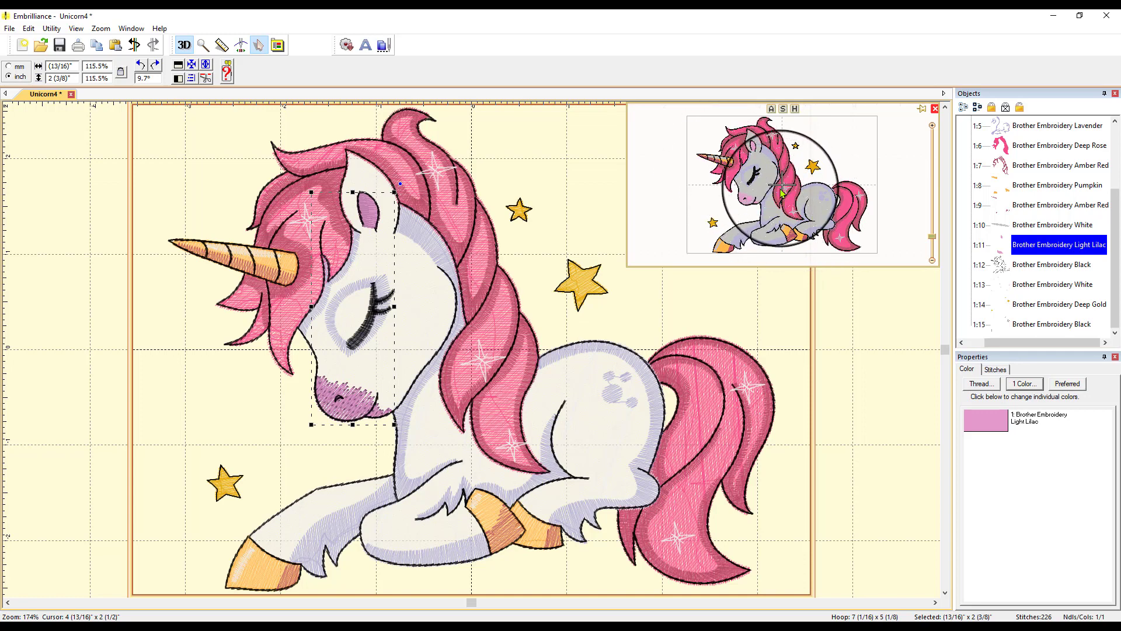
pyautogui.moveTo(784, 186); pyautogui.dragTo(709, 159)
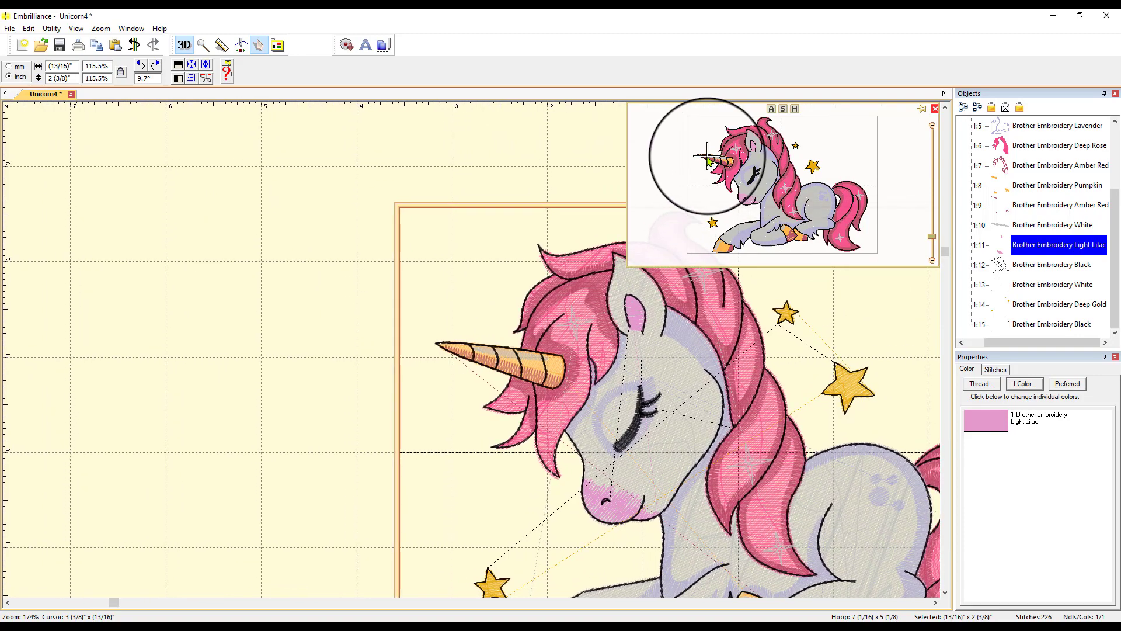
pyautogui.moveTo(707, 158); pyautogui.dragTo(859, 251)
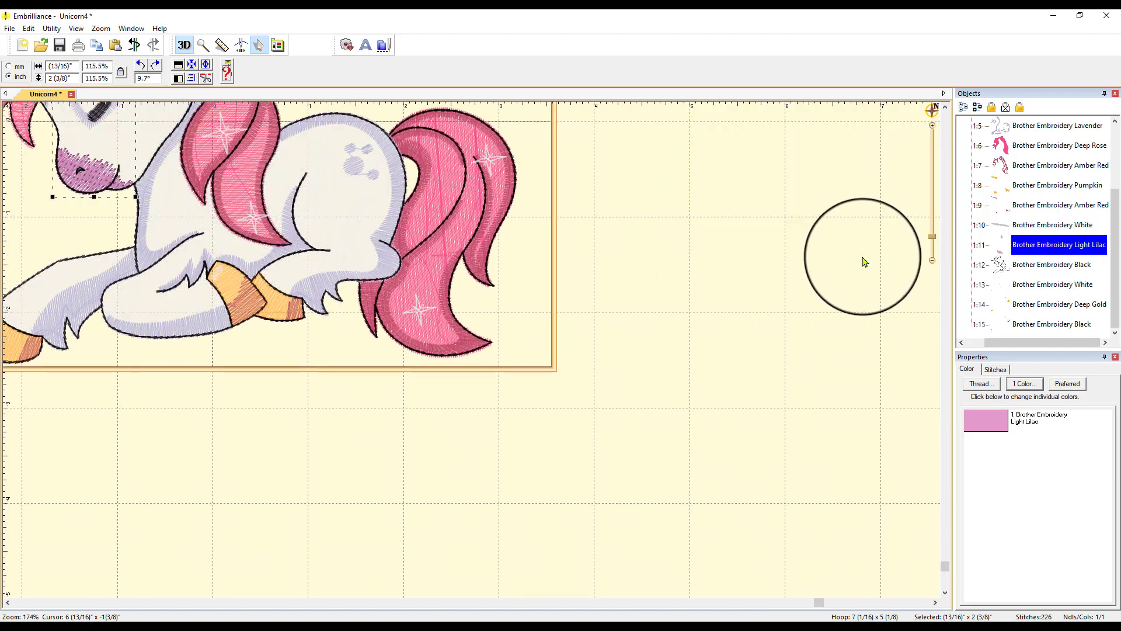
pyautogui.moveTo(932, 110); pyautogui.dragTo(866, 146)
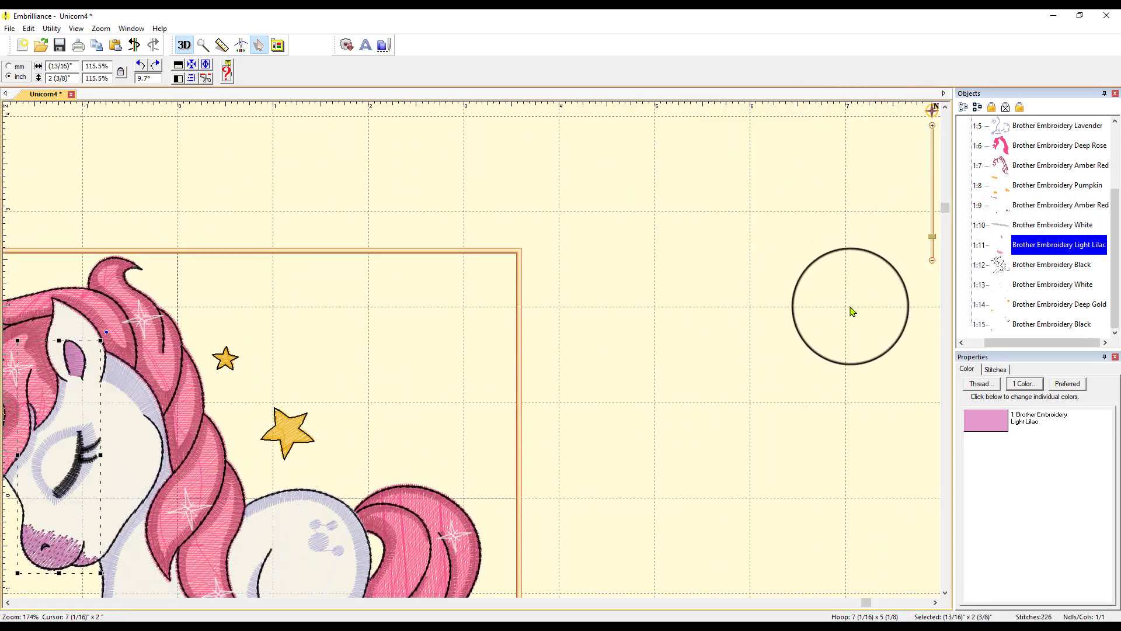
# - Pin the navigator overview open and pan to the tail with it, finishing with the view fit to the hoop
pyautogui.click(931, 110)
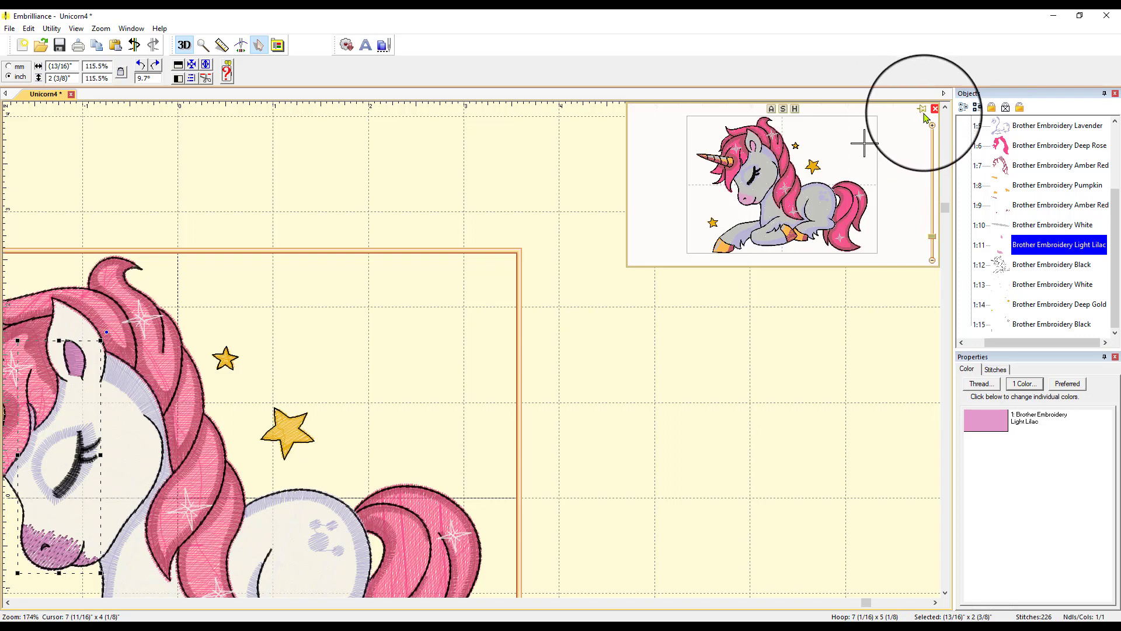
pyautogui.click(921, 110)
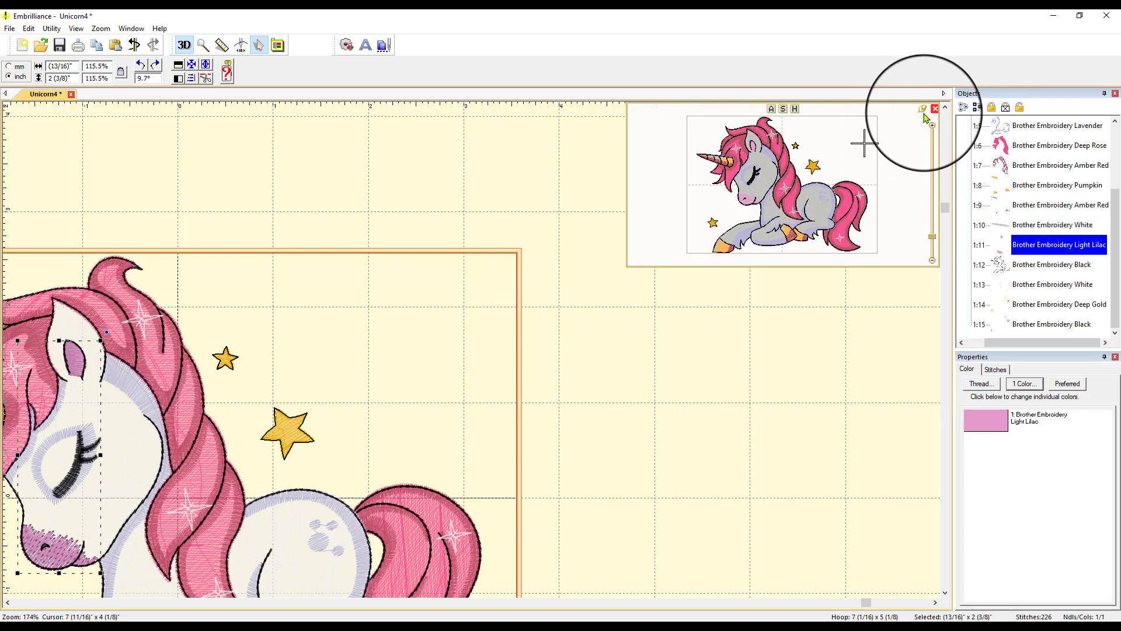
pyautogui.click(866, 149)
pyautogui.moveTo(866, 149); pyautogui.dragTo(858, 251)
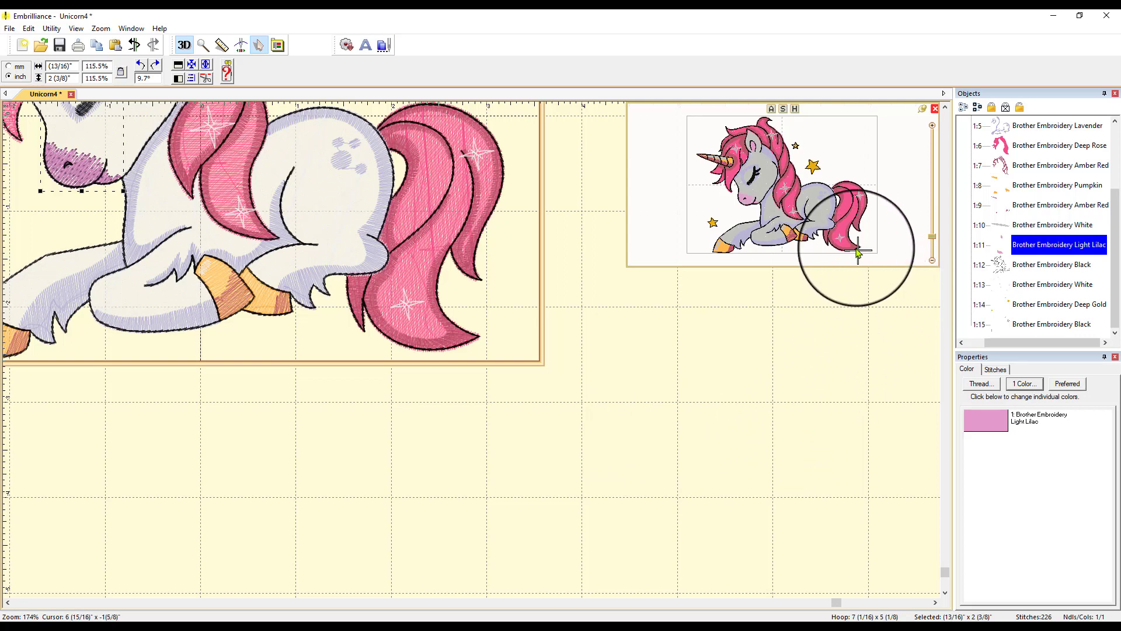
pyautogui.moveTo(856, 237); pyautogui.dragTo(826, 197)
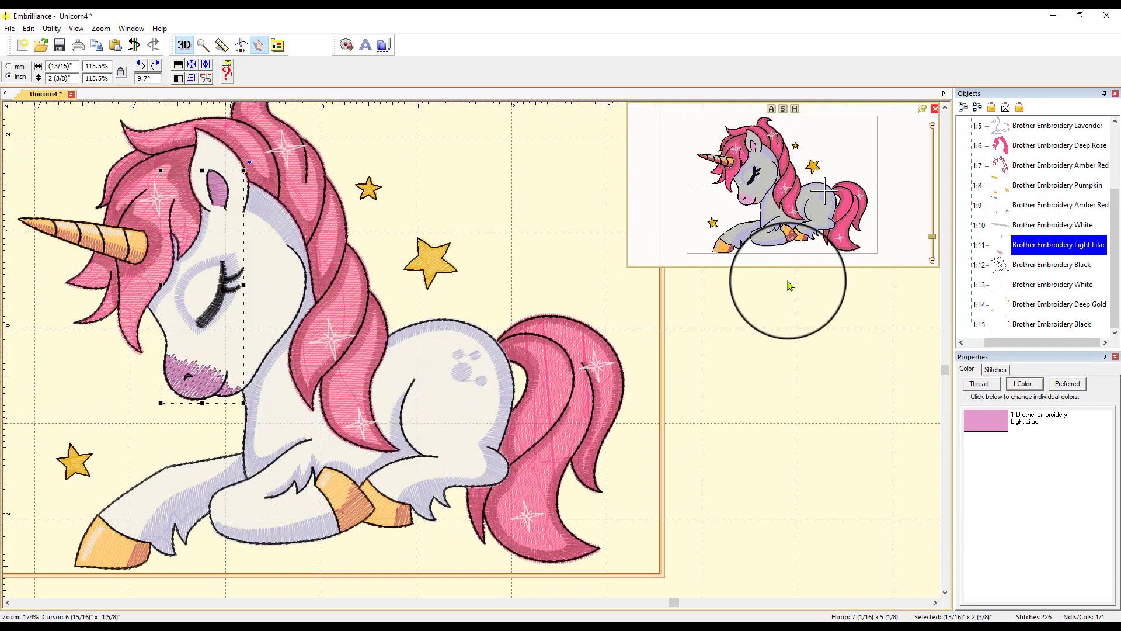
pyautogui.click(796, 109)
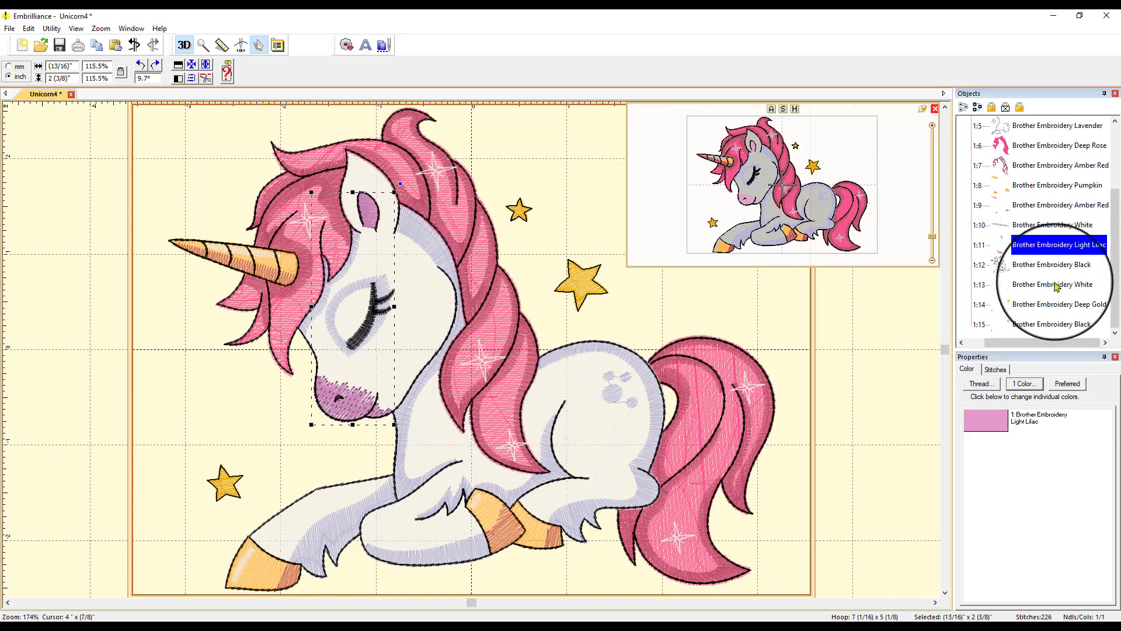
# - Select the Amber Red object 1:7, view it zoomed to the selection and with everything fit, and unpin the navigator overview
pyautogui.scroll(2, 1058, 234)
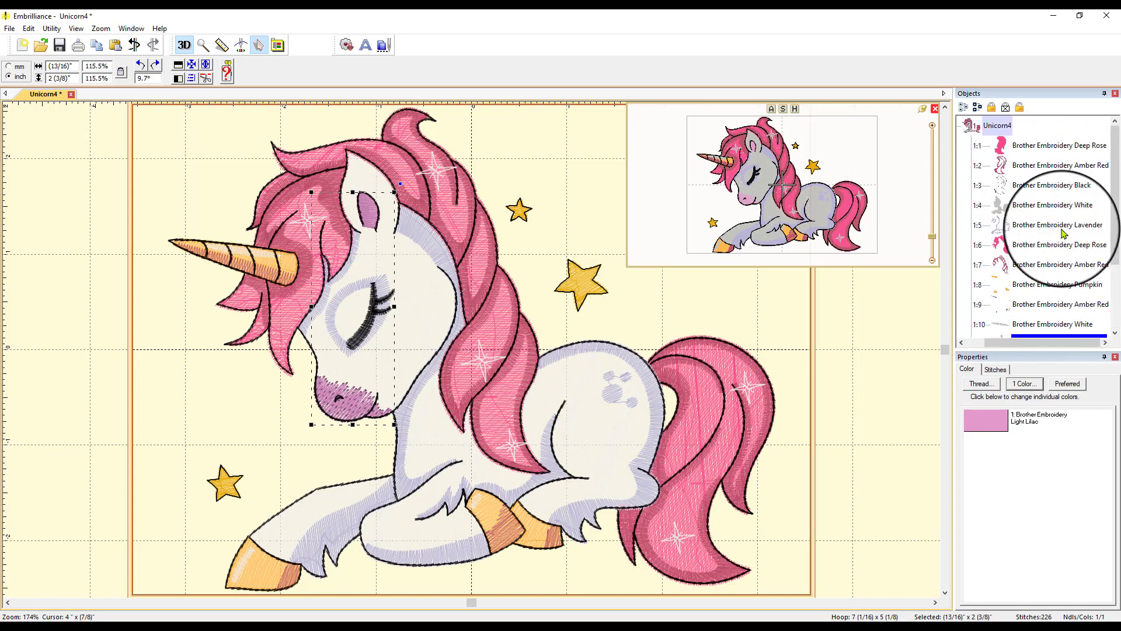
pyautogui.click(1037, 265)
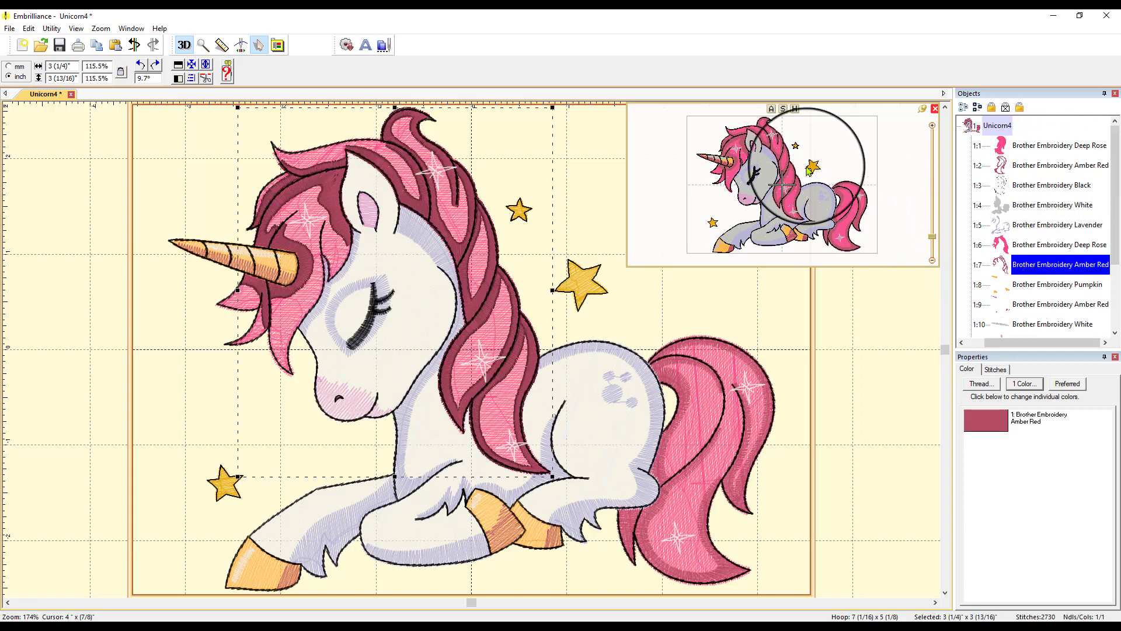
pyautogui.click(783, 108)
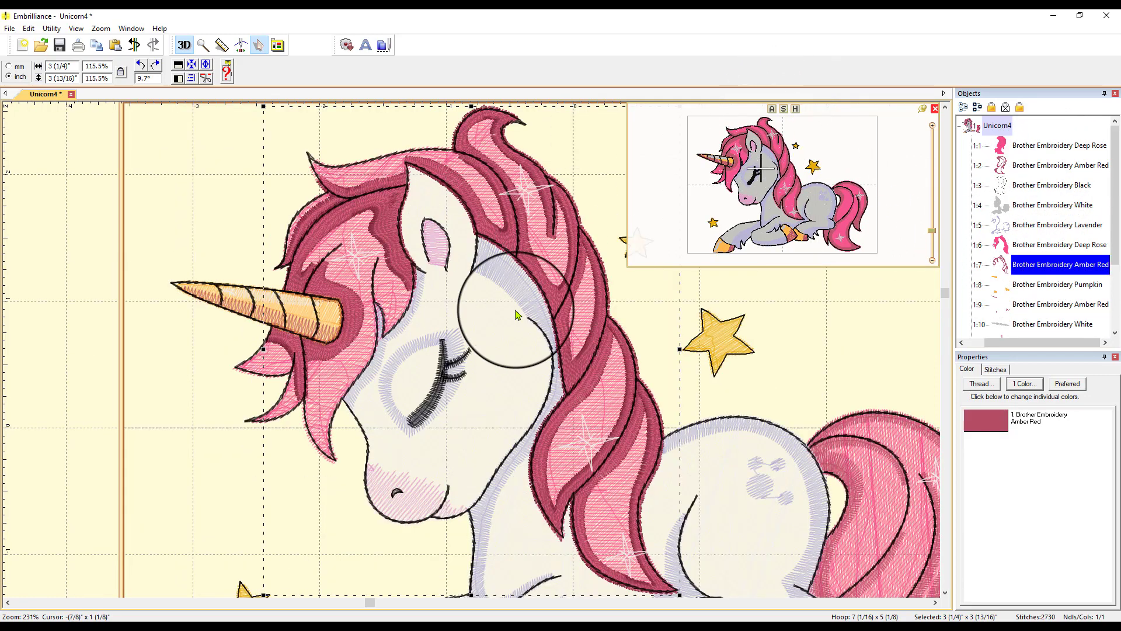
pyautogui.click(771, 109)
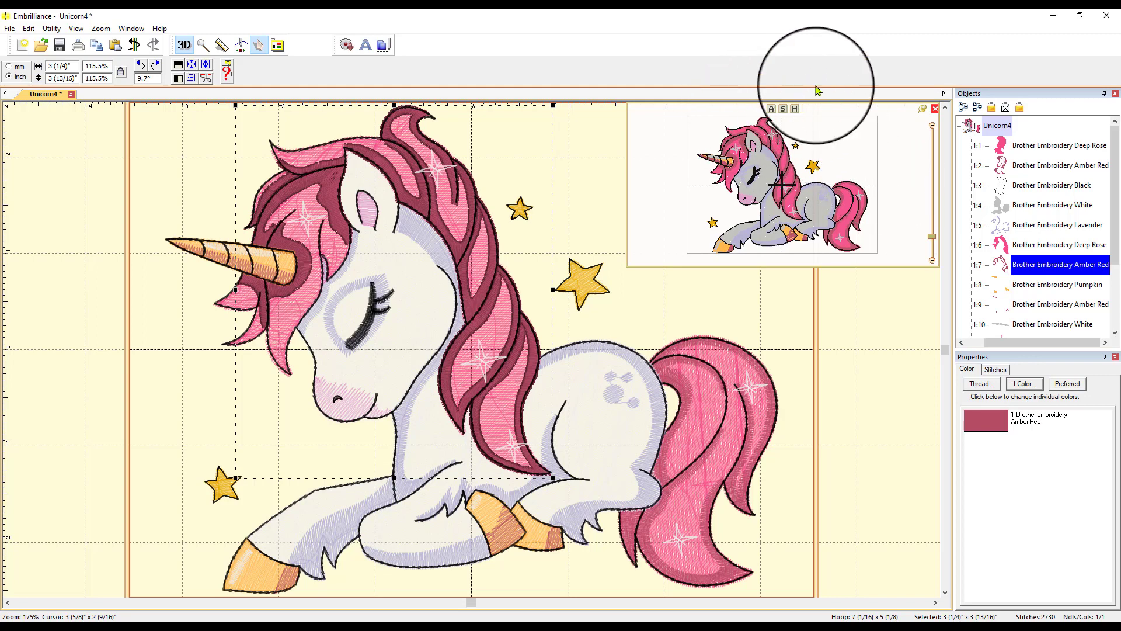
pyautogui.click(922, 110)
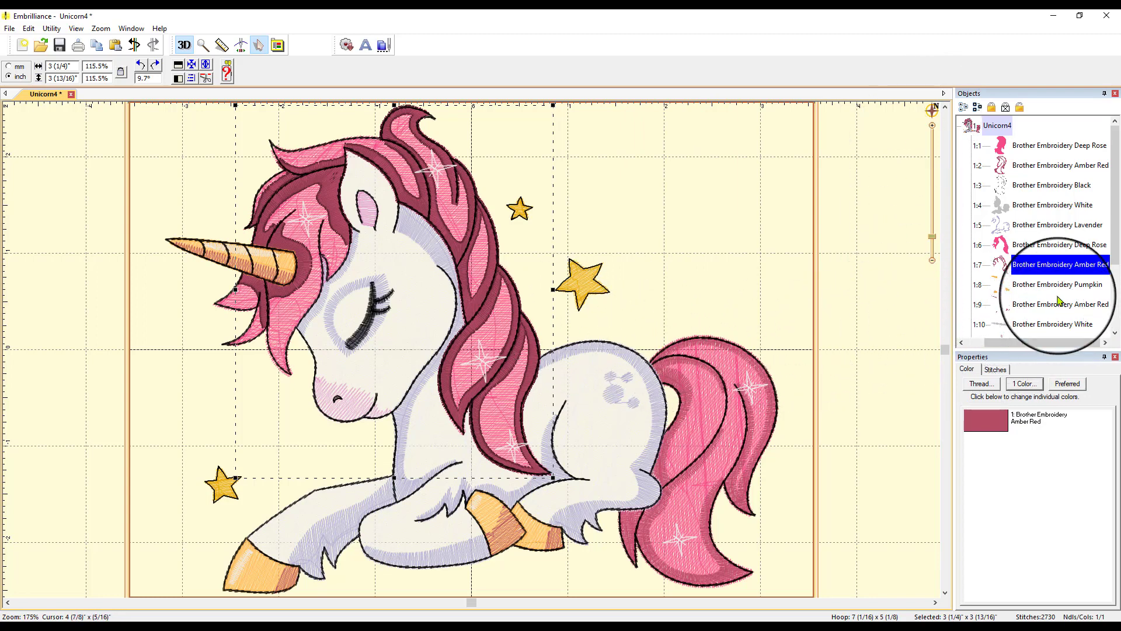
# - Select the Light Lilac object 1:11 and zoom the view to that selection, followed by a fit to the hoop
pyautogui.scroll(-1, 1042, 295)
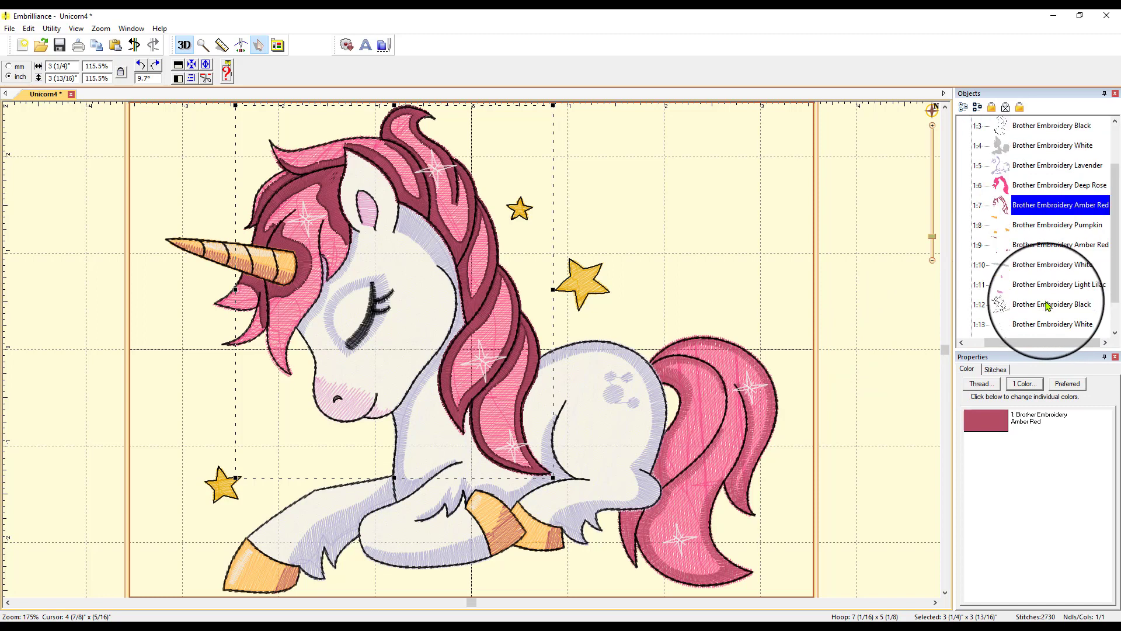
pyautogui.click(1043, 286)
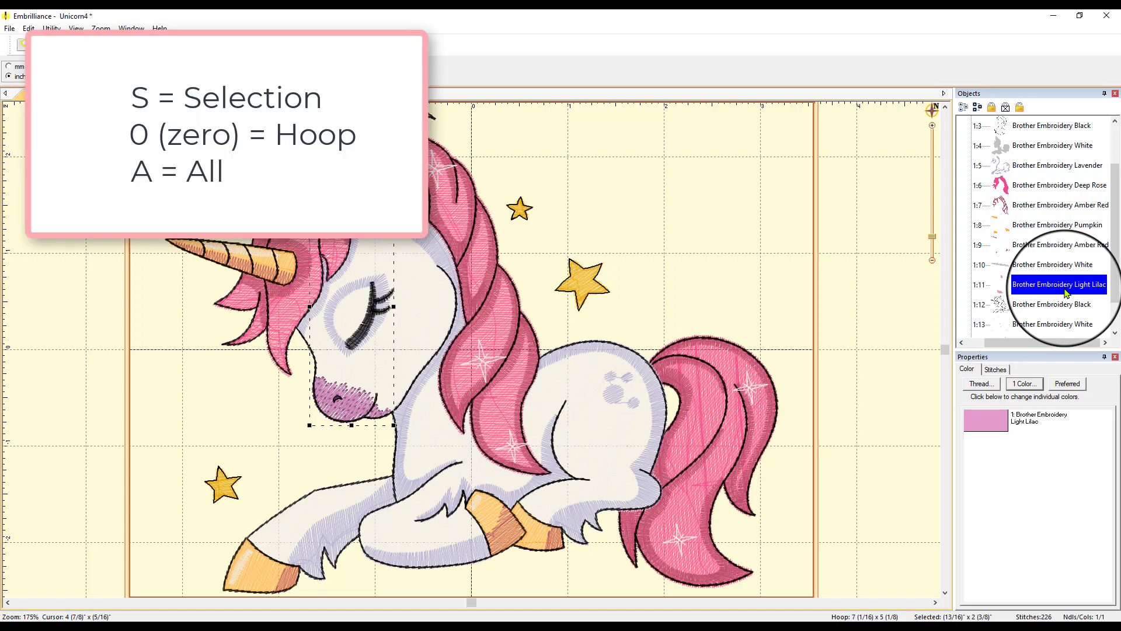
pyautogui.press('s')
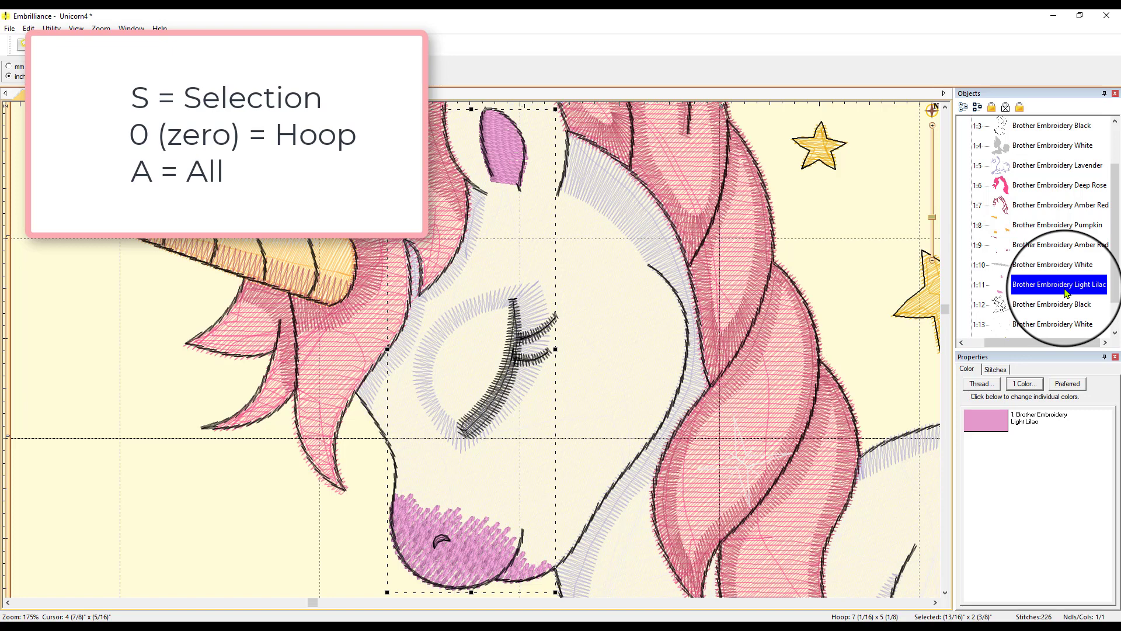
pyautogui.press('0')
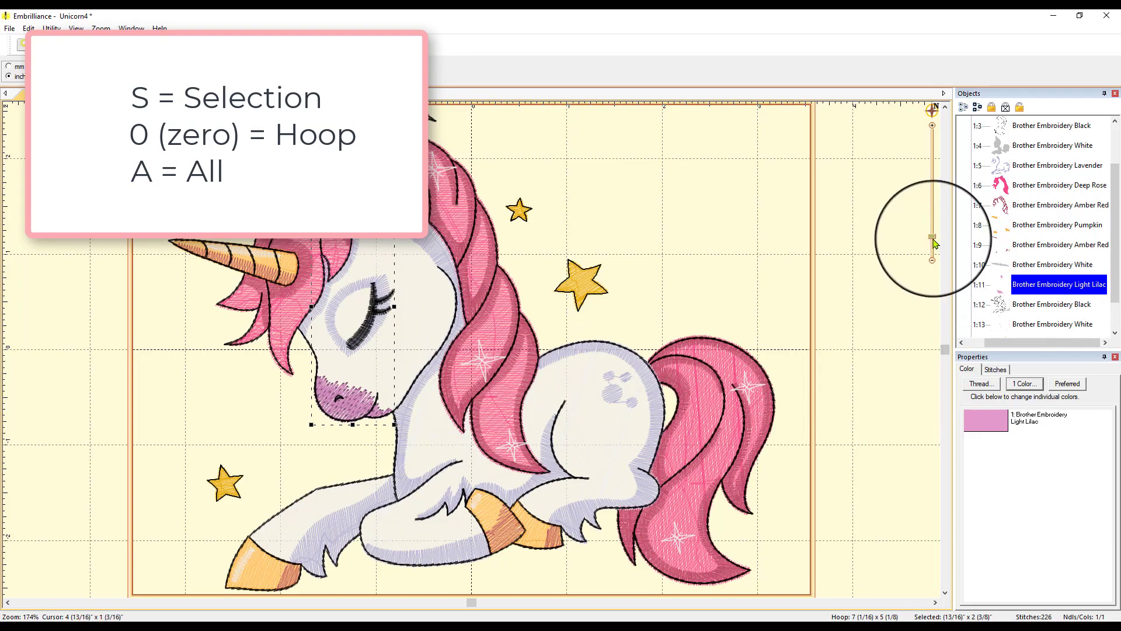
# - Magnify the view to about 400% and return it to a fit of the whole design
pyautogui.moveTo(932, 237); pyautogui.dragTo(930, 219)
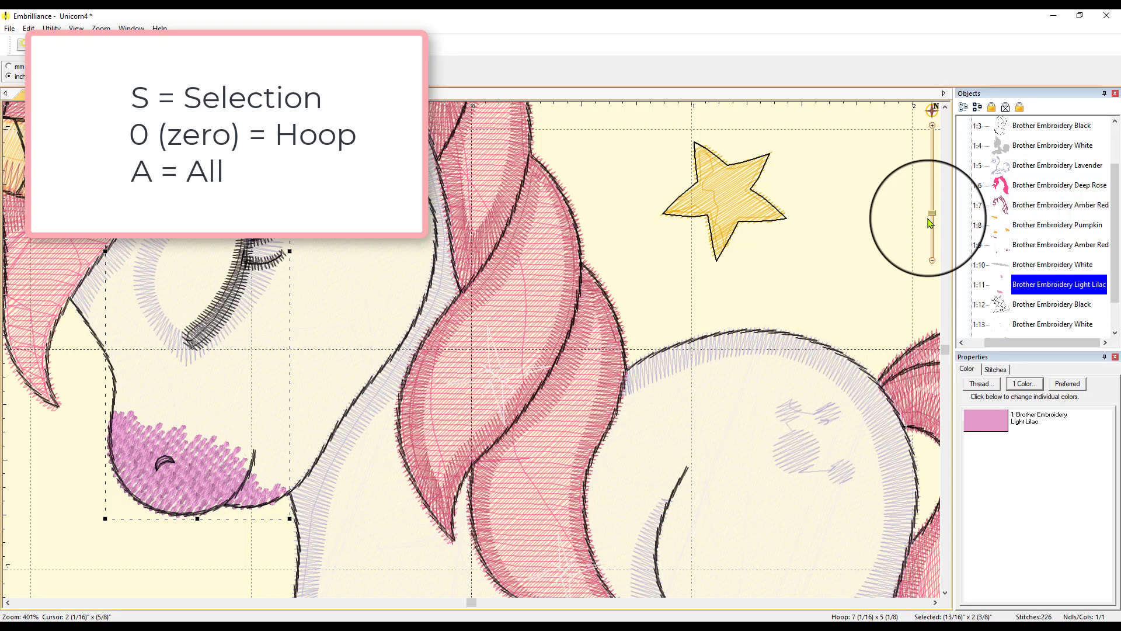
pyautogui.press('0')
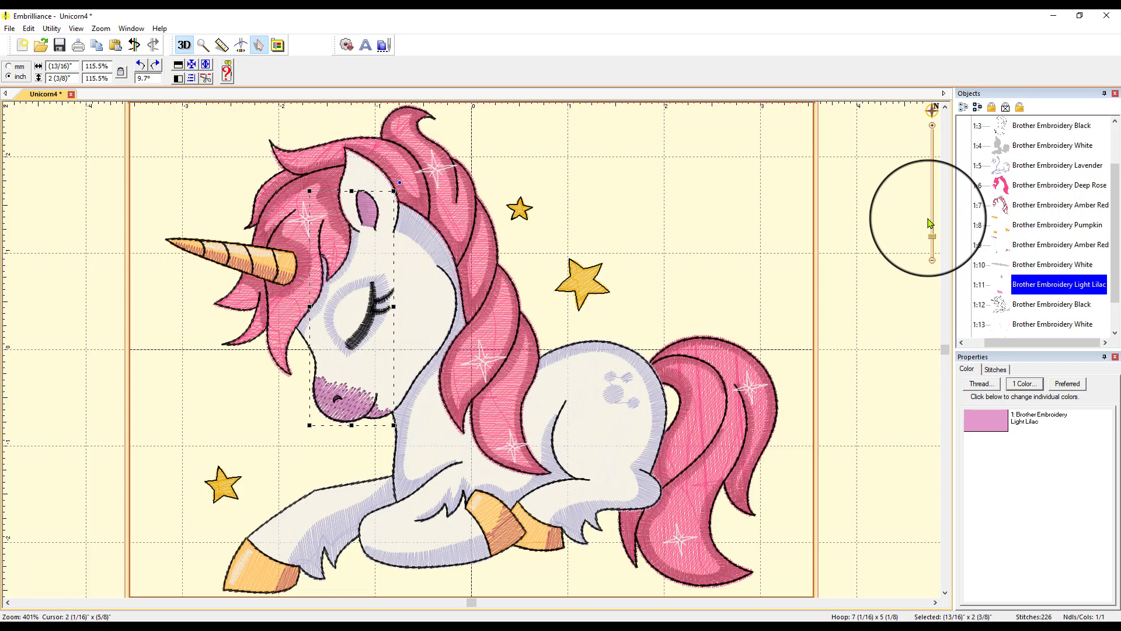
# - Reopen the navigator overview and pan beyond the unicorn's horn side and back toward the design's middle
pyautogui.click(932, 109)
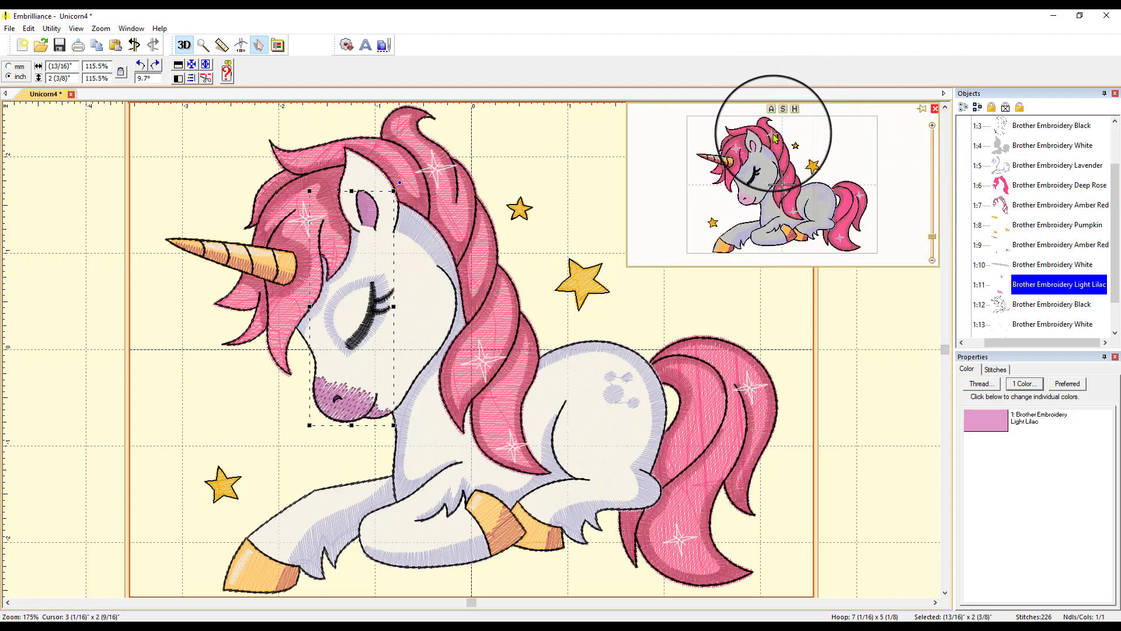
pyautogui.click(688, 200)
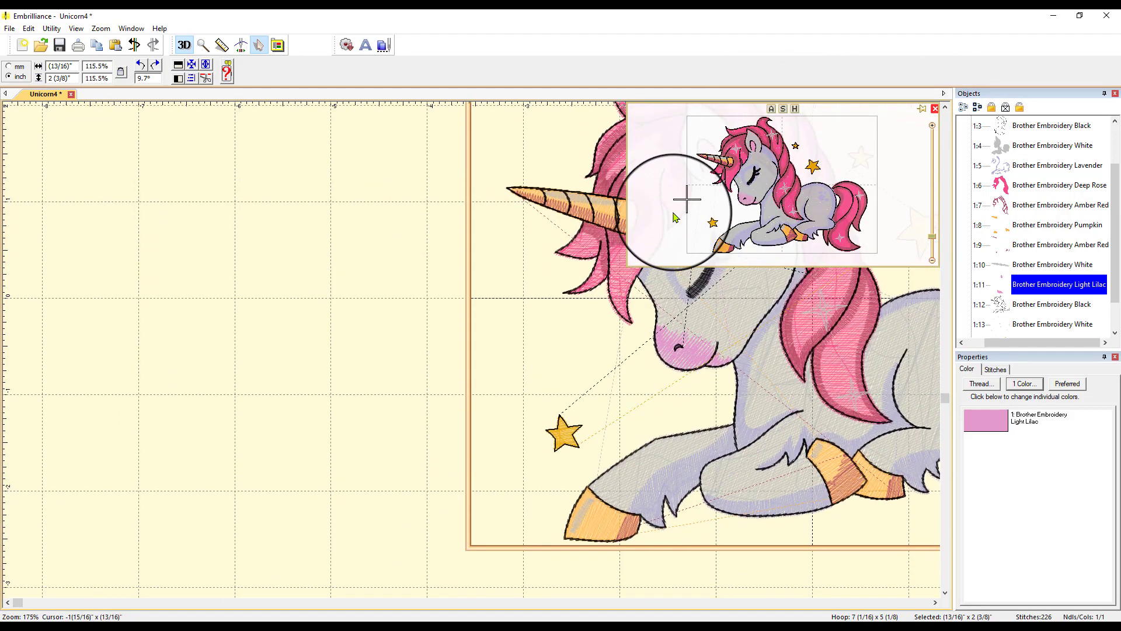
pyautogui.moveTo(674, 218); pyautogui.dragTo(800, 178)
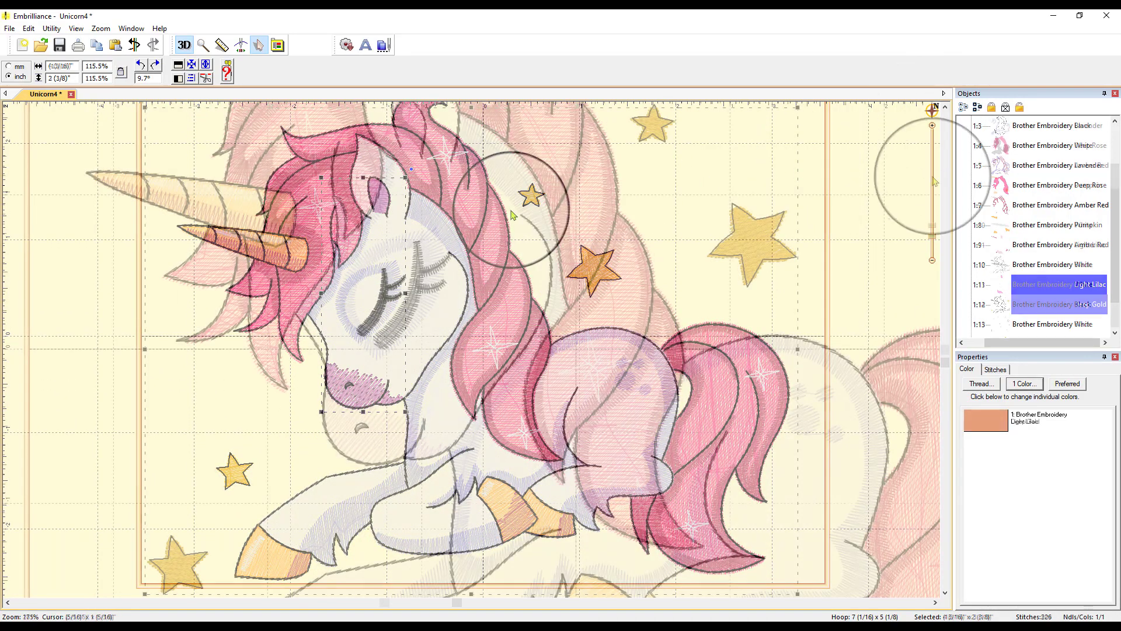
# - Zoom the view out to 77%, zoom in by two steps, and zoom back out one step to 150%
pyautogui.moveTo(933, 230); pyautogui.dragTo(934, 260)
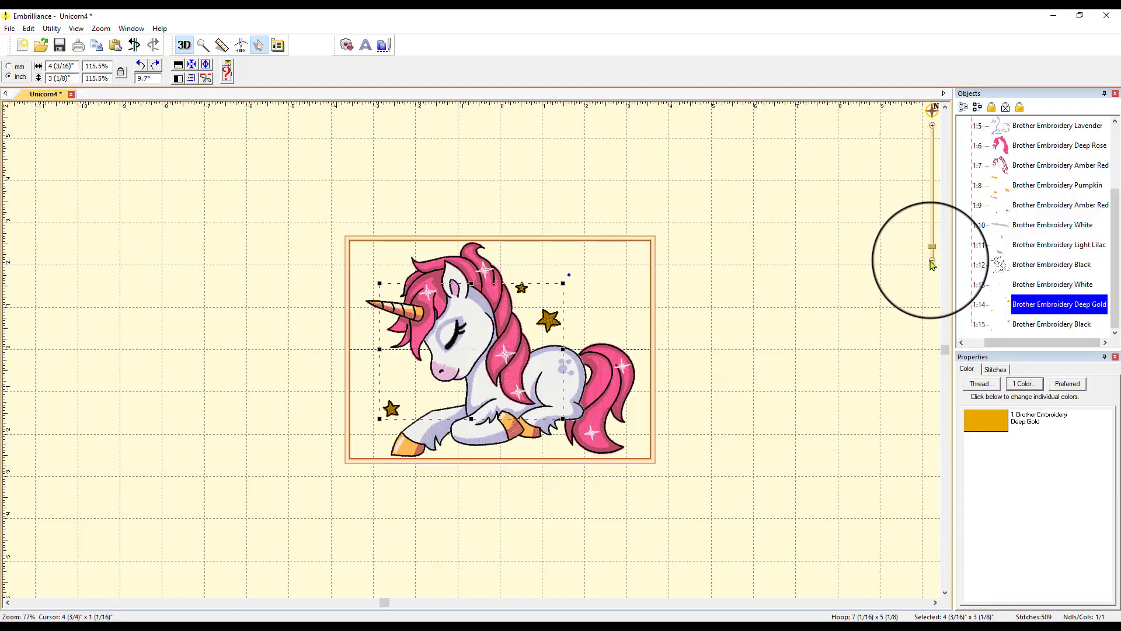
pyautogui.click(934, 127)
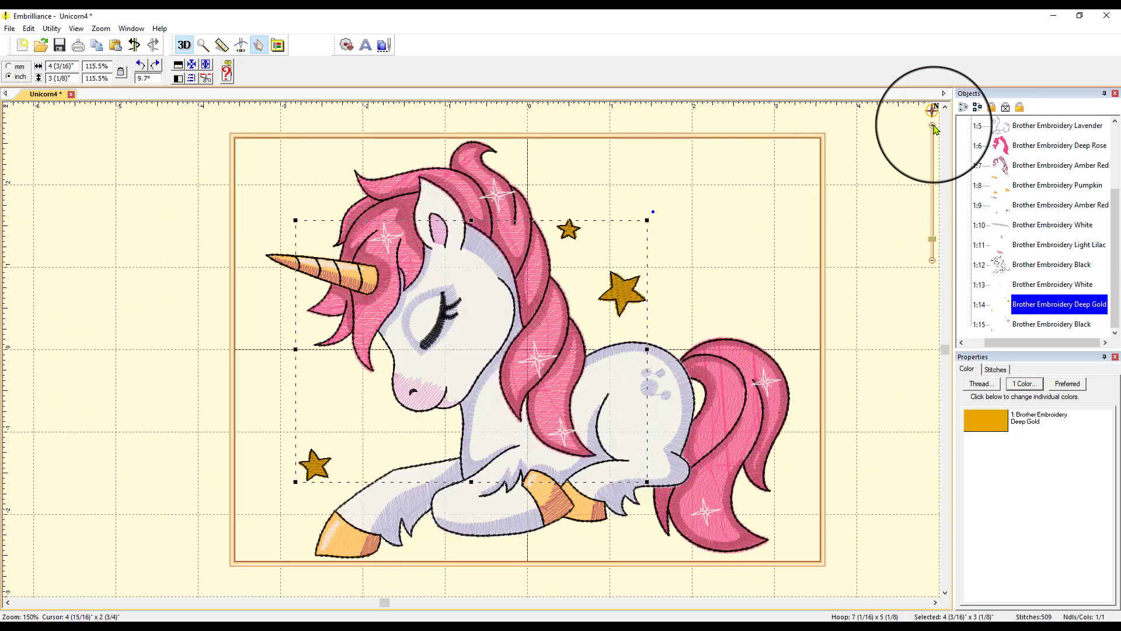
pyautogui.click(934, 127)
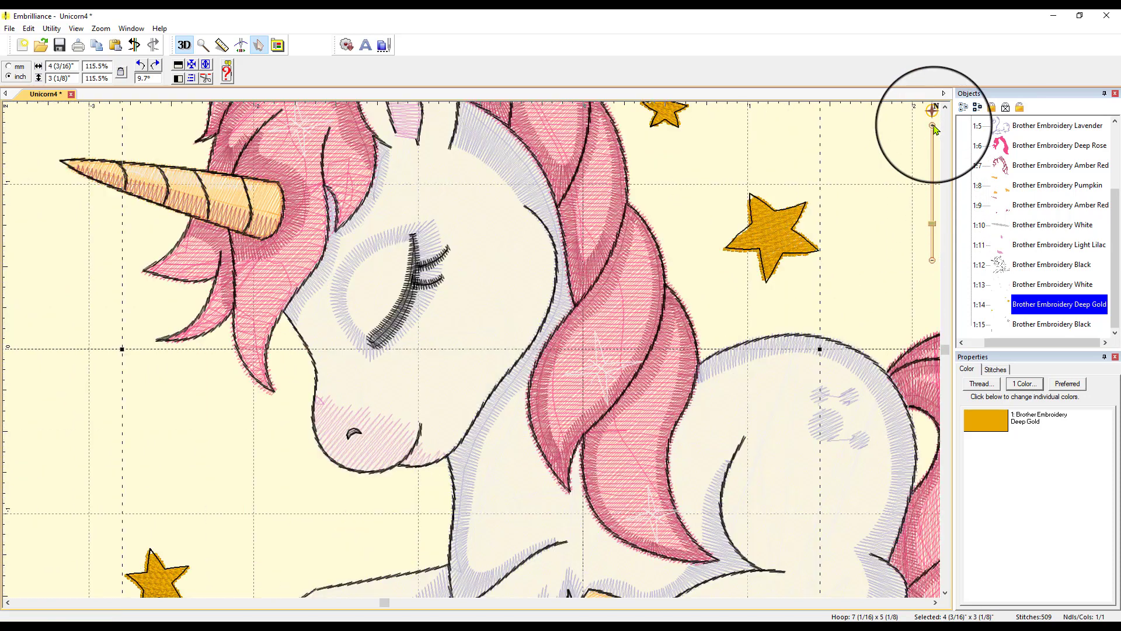
pyautogui.click(933, 260)
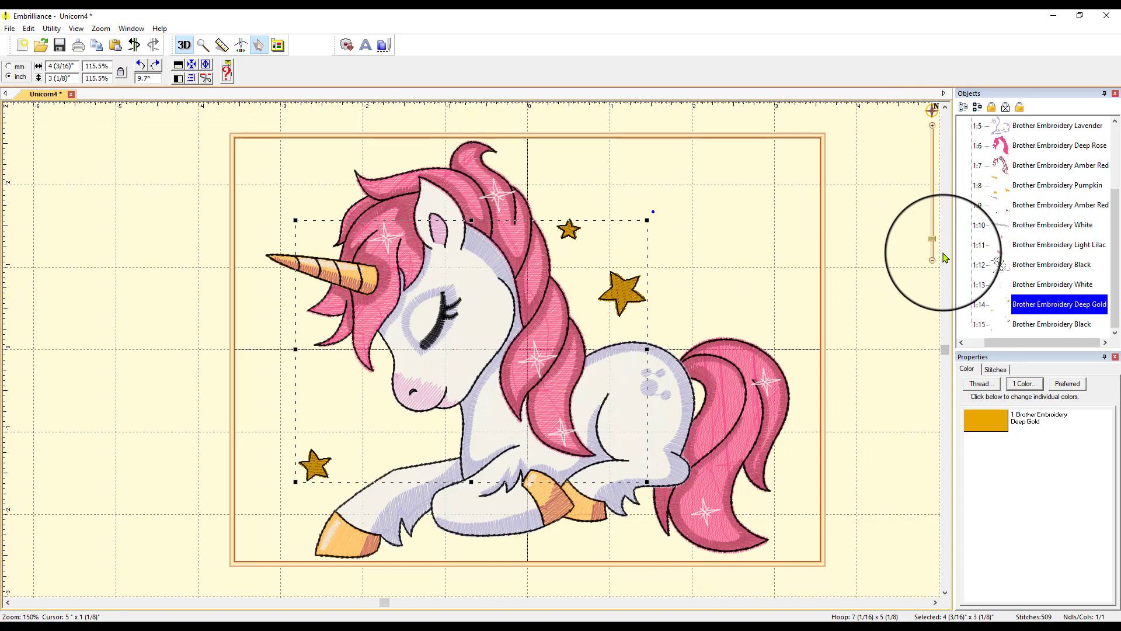